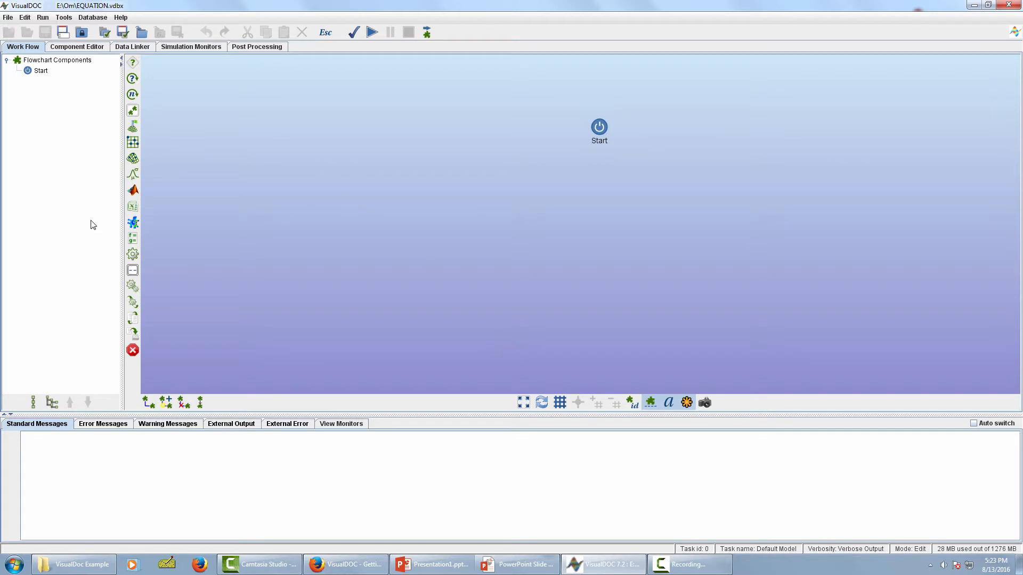
Step: Add an Optimization component below Start and place an Equation component inside it
{"action": "left_click", "coordinate": [133, 128]}
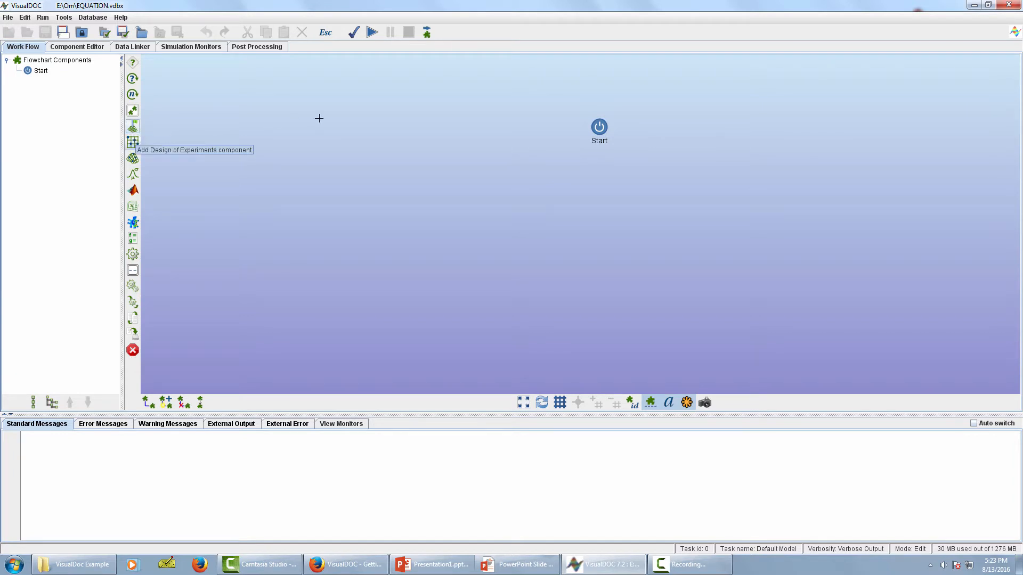
{"action": "left_click", "coordinate": [597, 183]}
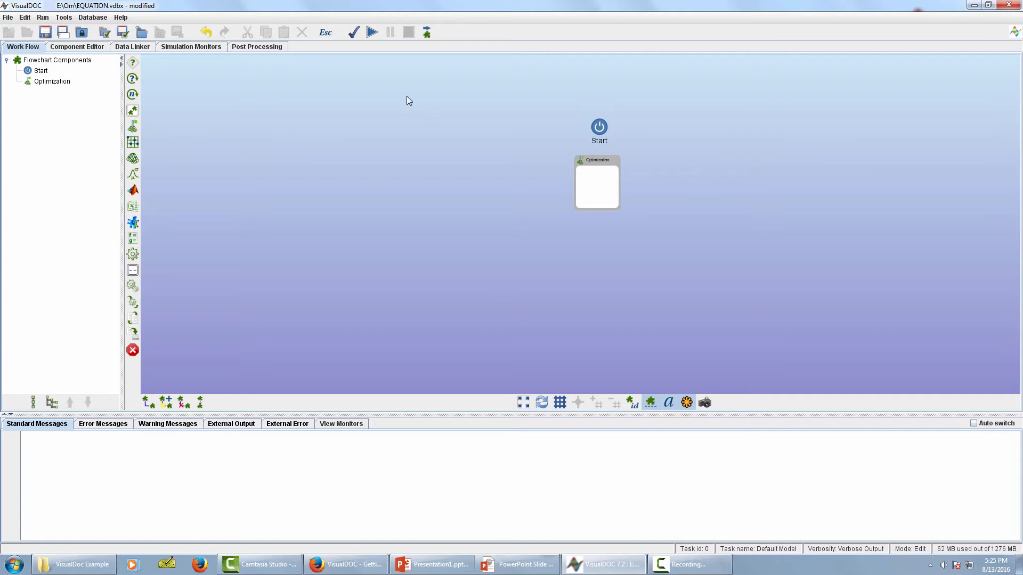
{"action": "left_click", "coordinate": [133, 238]}
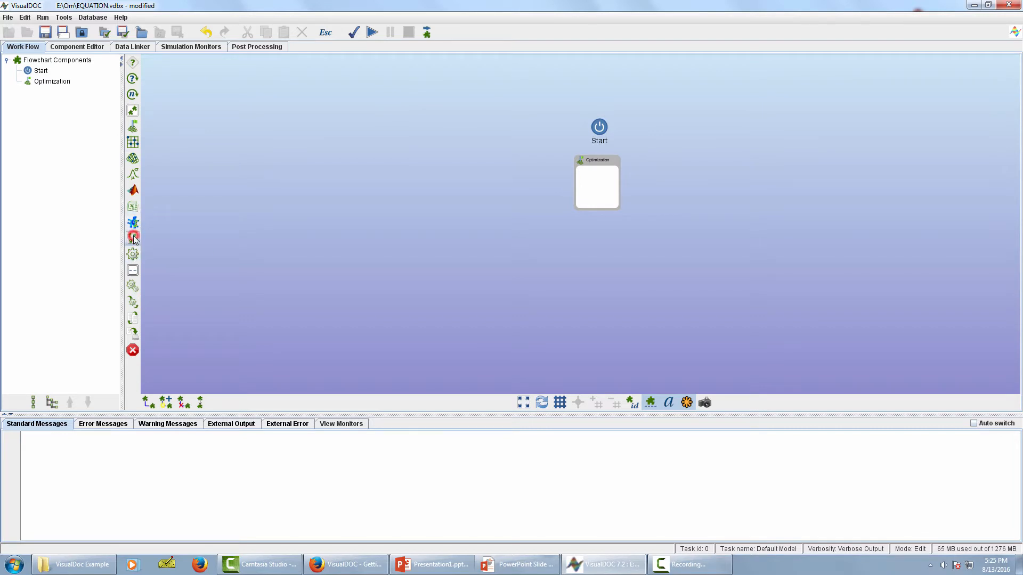
{"action": "left_click", "coordinate": [345, 252]}
{"action": "left_click", "coordinate": [600, 185]}
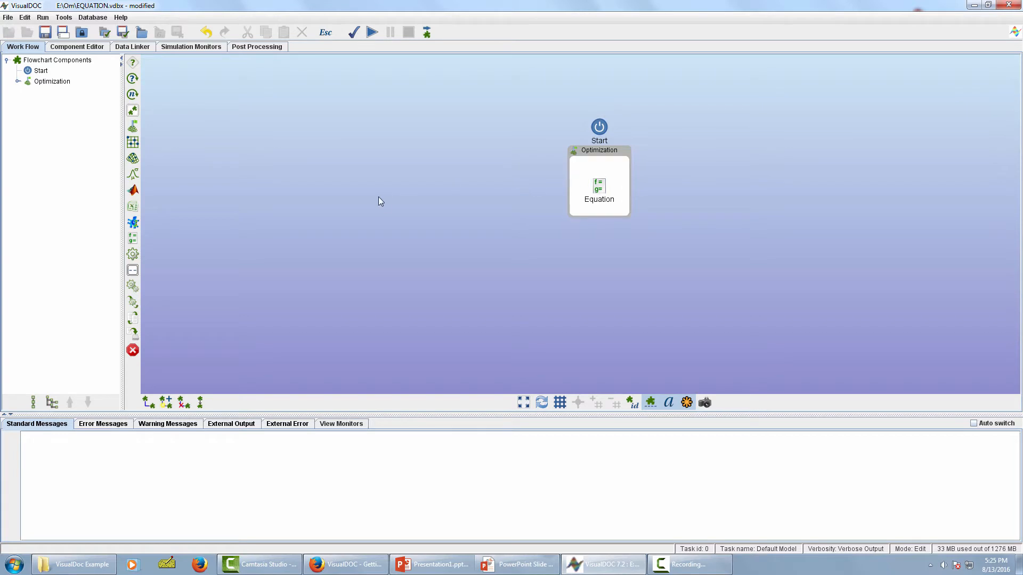
Step: Add a Stop component below the Optimization block and connect all flowchart components in sequence
{"action": "left_click", "coordinate": [132, 350]}
{"action": "left_click", "coordinate": [597, 263]}
{"action": "left_click", "coordinate": [53, 60]}
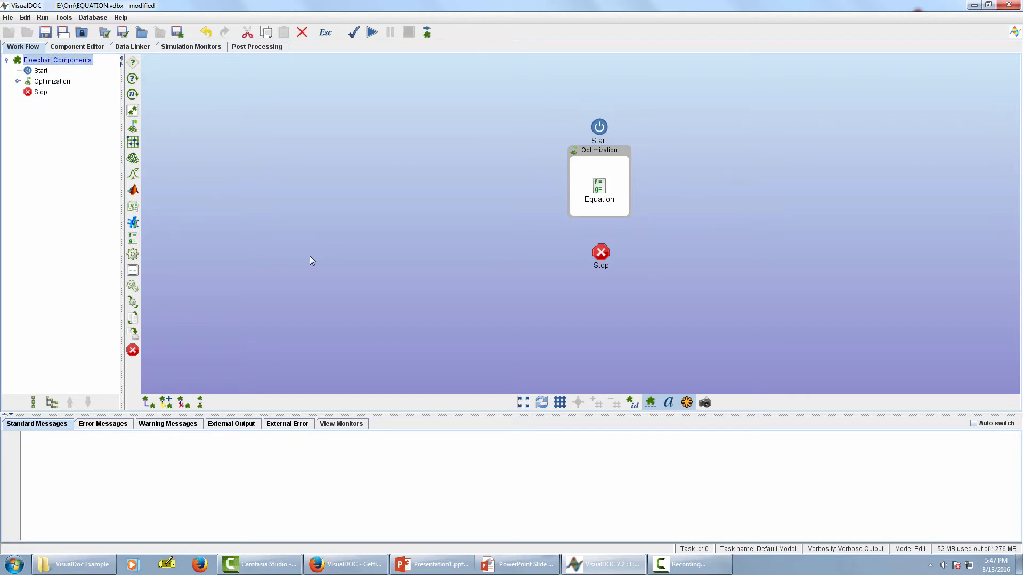
{"action": "left_click", "coordinate": [166, 403]}
{"action": "left_click", "coordinate": [149, 403]}
{"action": "left_click", "coordinate": [148, 403]}
Step: Move the Start node up and away from the Optimization block, and rearrange the flowchart using its connections
{"action": "left_click", "coordinate": [600, 126]}
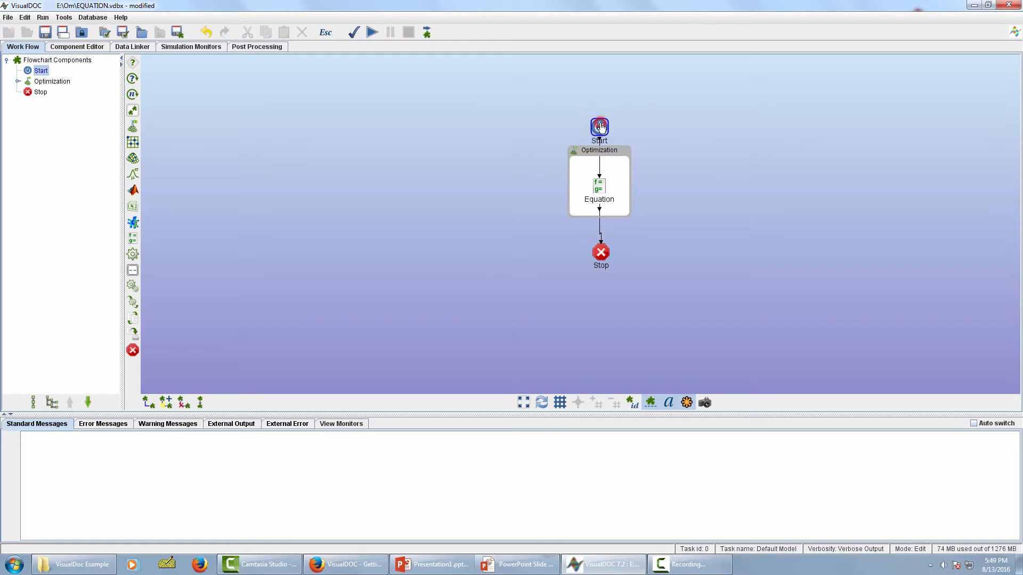
{"action": "left_click_drag", "start_coordinate": [600, 127], "coordinate": [580, 92]}
{"action": "left_click", "coordinate": [596, 155]}
{"action": "left_click", "coordinate": [515, 290]}
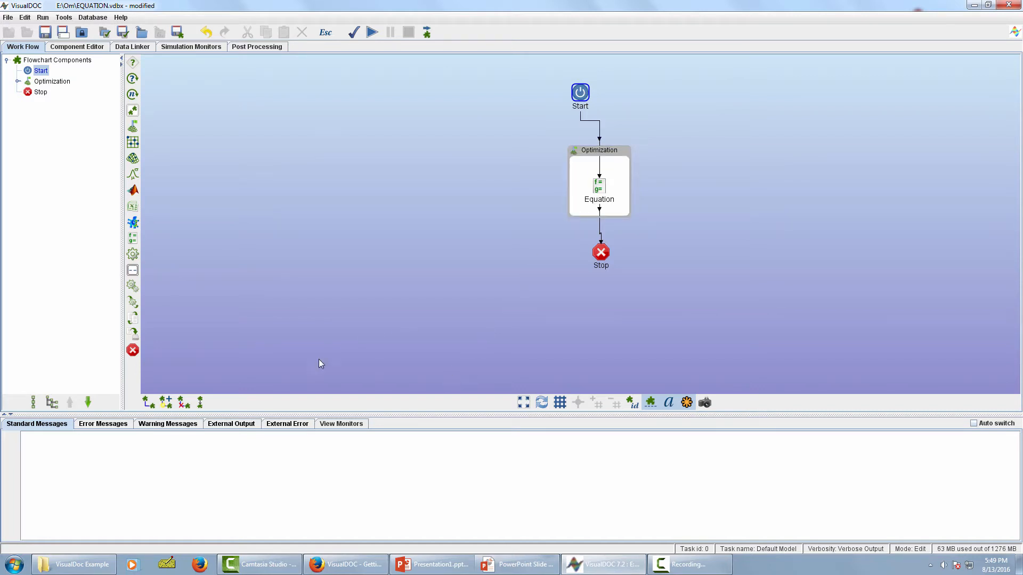
{"action": "left_click", "coordinate": [200, 402]}
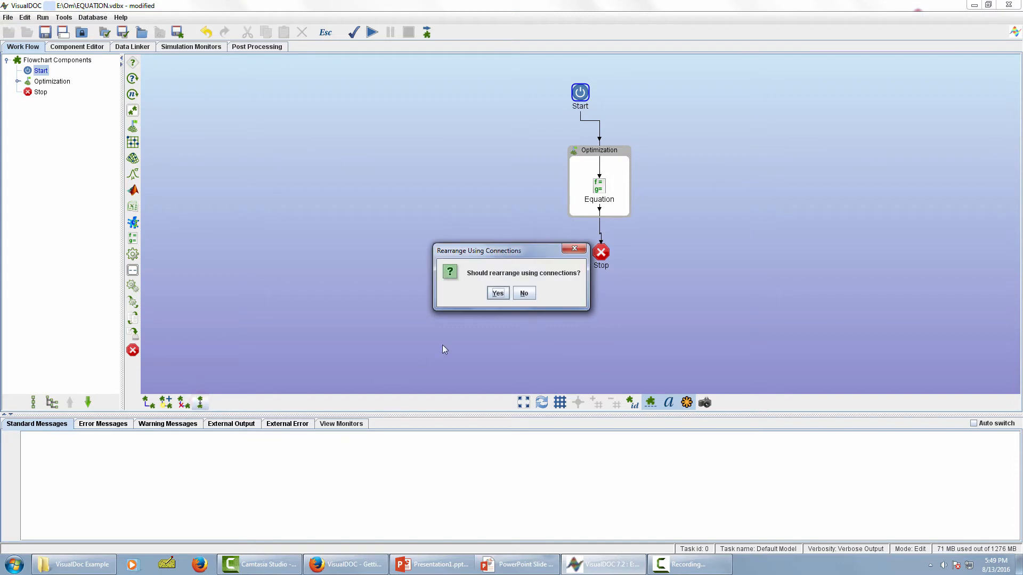
{"action": "left_click", "coordinate": [496, 294]}
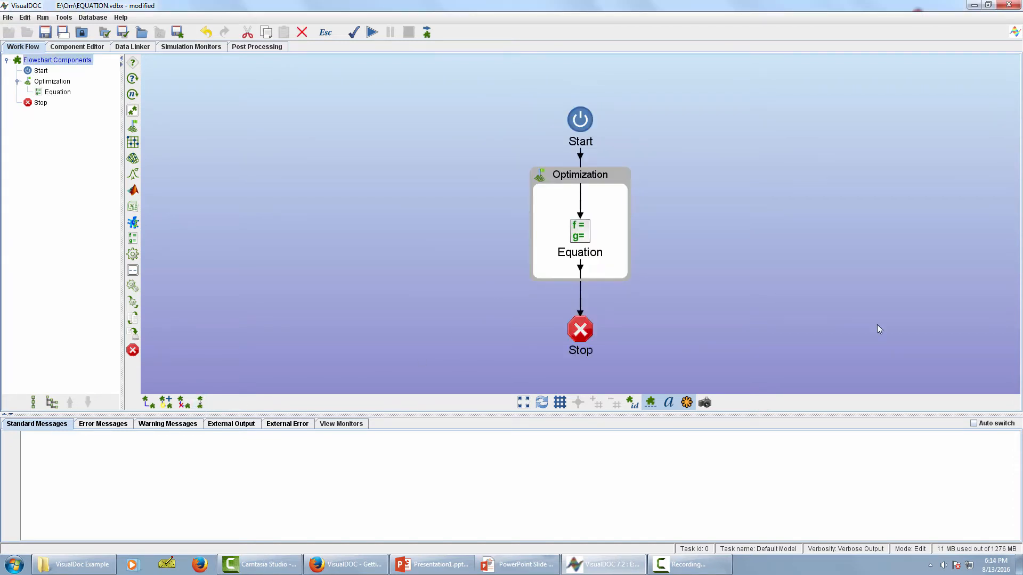
Step: Open the Equation component for editing and add the data entries x, y, f and g
{"action": "left_click", "coordinate": [71, 48]}
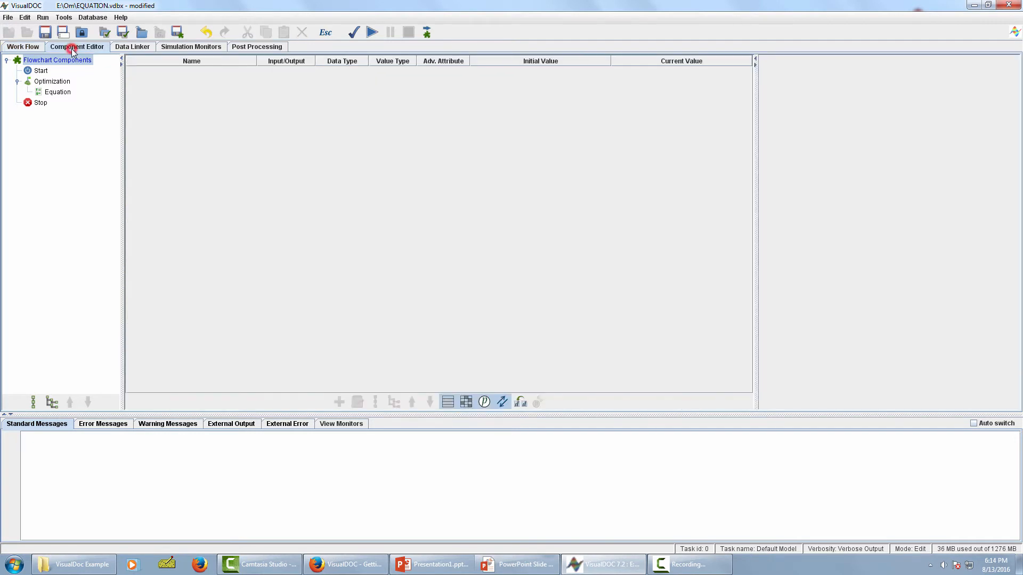
{"action": "left_click", "coordinate": [64, 94]}
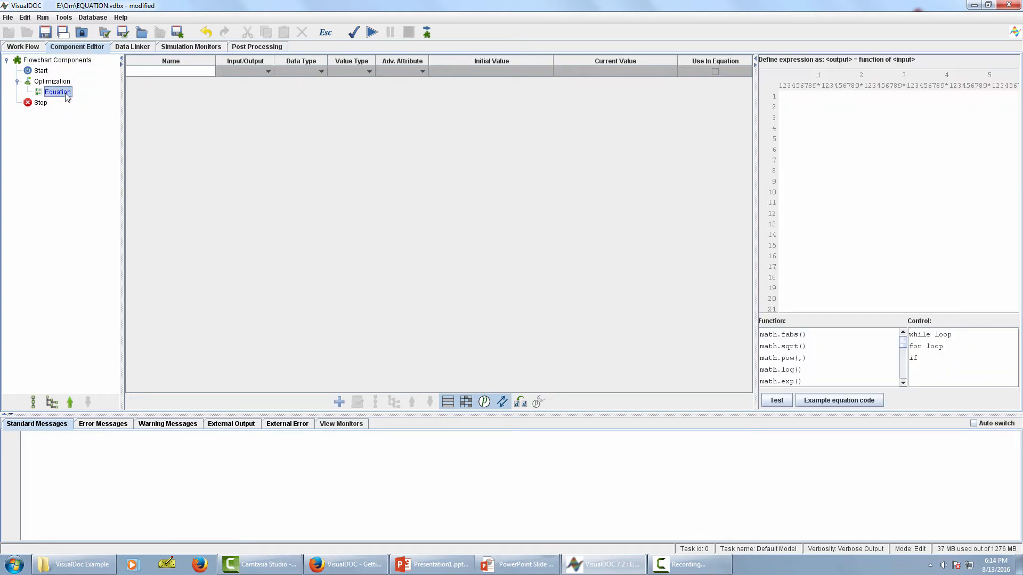
{"action": "left_click", "coordinate": [158, 72]}
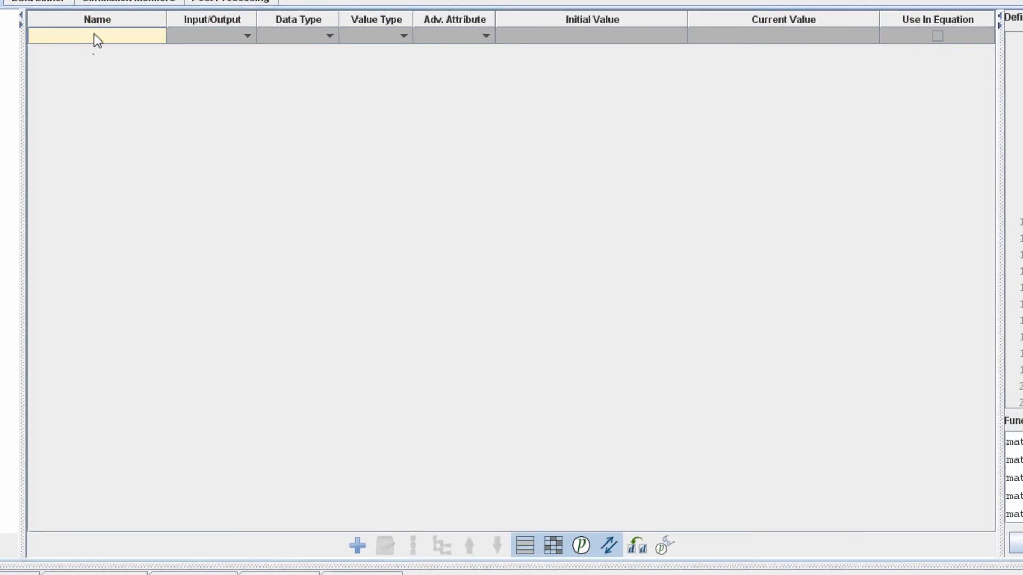
{"action": "left_click", "coordinate": [90, 34]}
{"action": "double_click", "coordinate": [94, 38]}
{"action": "type", "text": "x"}
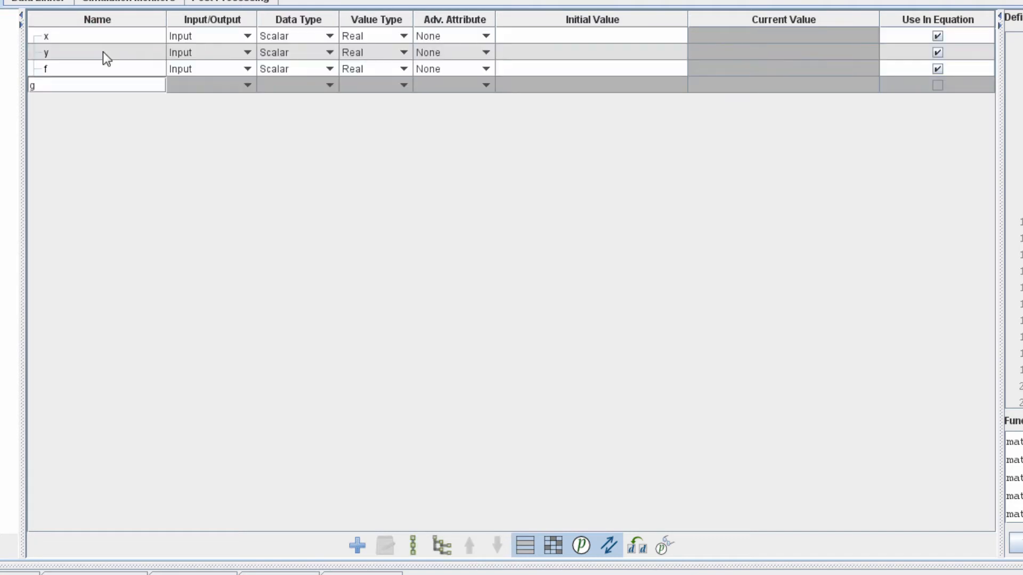
{"action": "key", "text": "Return"}
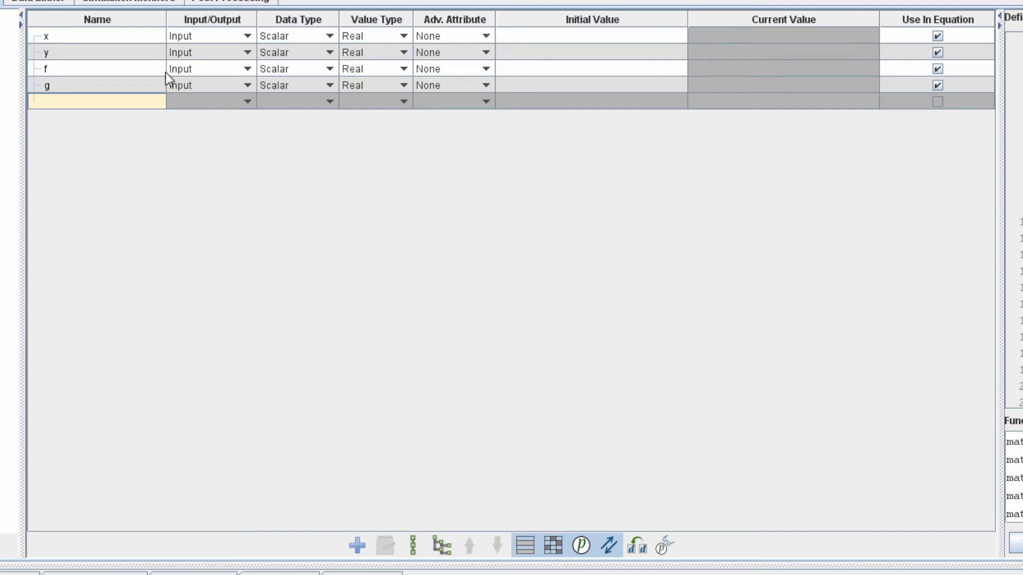
Step: Change the Input/Output type of f and g to Output
{"action": "left_click", "coordinate": [236, 66]}
{"action": "left_click", "coordinate": [209, 99]}
{"action": "left_click", "coordinate": [248, 85]}
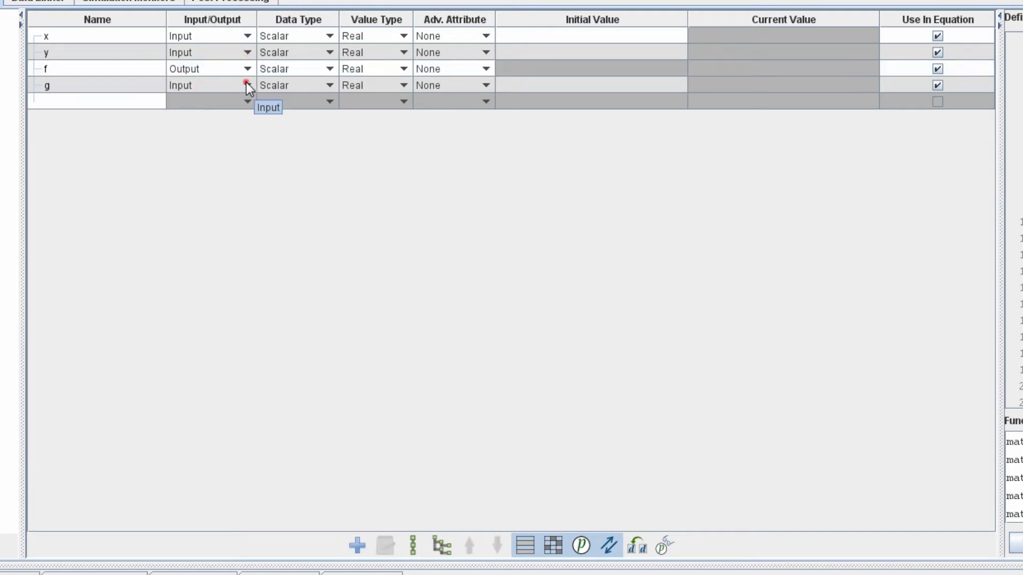
{"action": "left_click", "coordinate": [209, 116]}
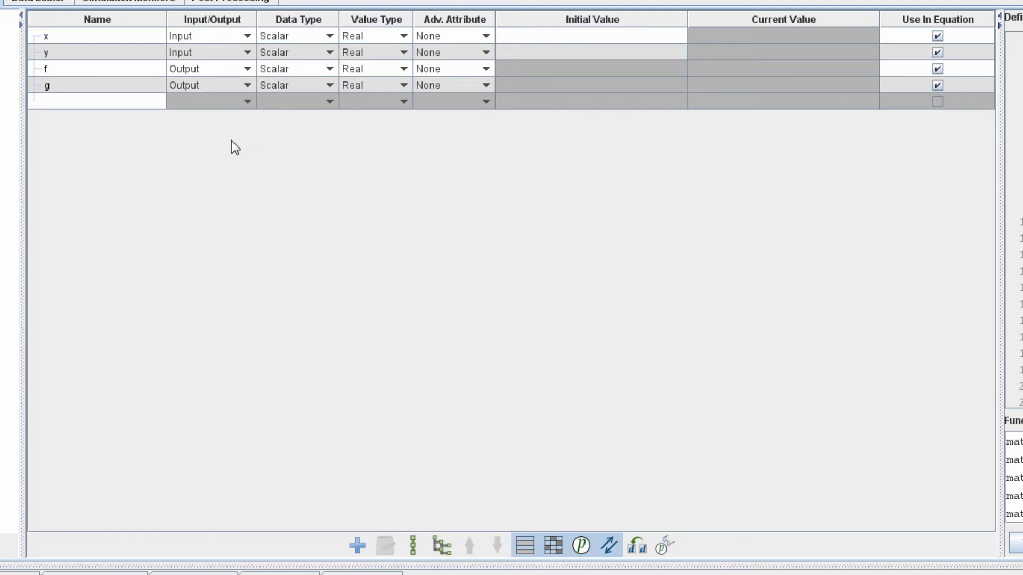
Step: Set the initial values of the inputs x and y to 1
{"action": "left_click", "coordinate": [557, 41]}
{"action": "type", "text": "1"}
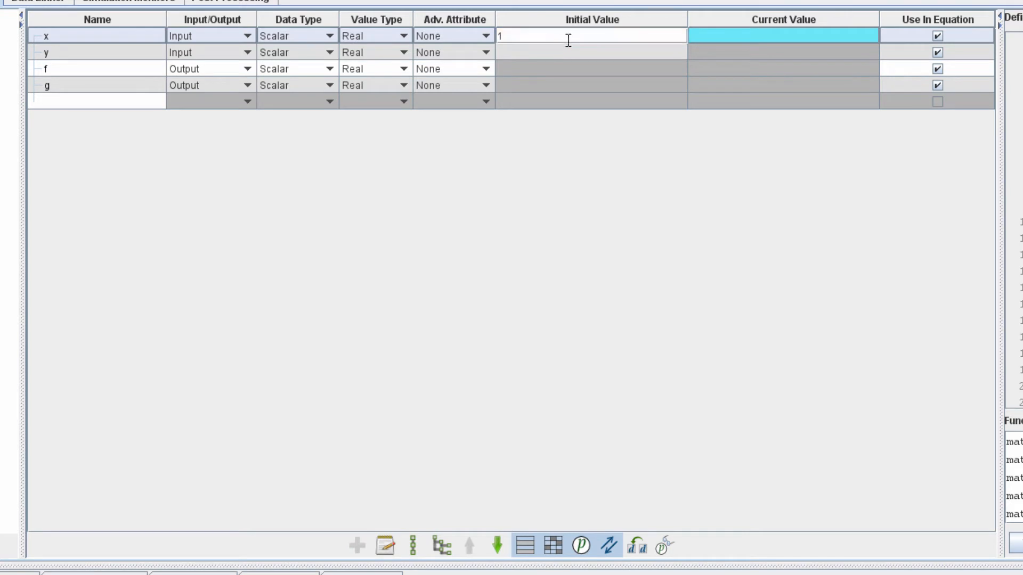
{"action": "left_click", "coordinate": [571, 51]}
{"action": "type", "text": "1"}
{"action": "key", "text": "Return"}
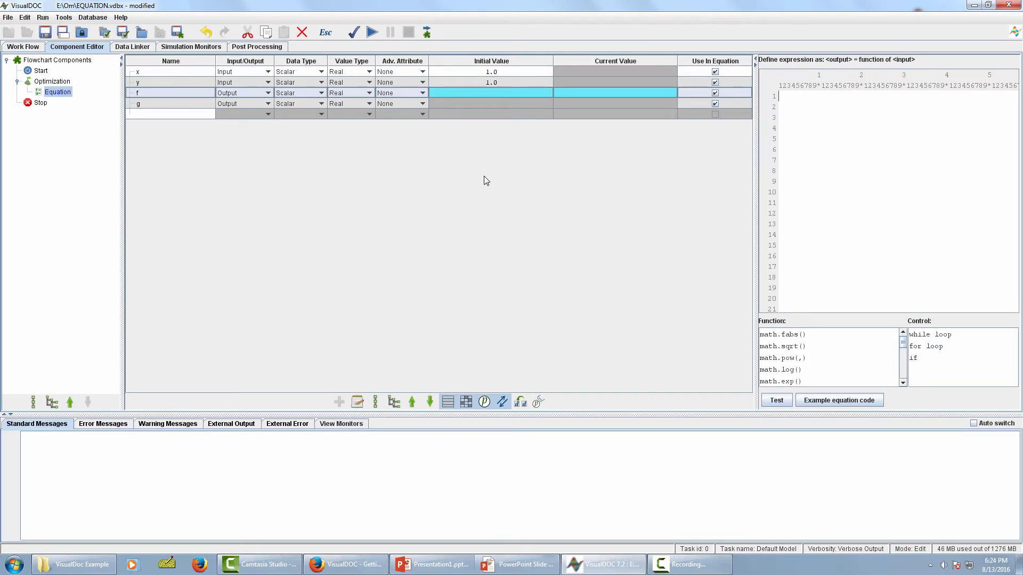
Step: Define the expressions f = (x*x+y*y)/10.0 - math.cos(x)*math.cos(y); and g = x*x + y*y; in the Equation component and test it
{"action": "left_click", "coordinate": [785, 96]}
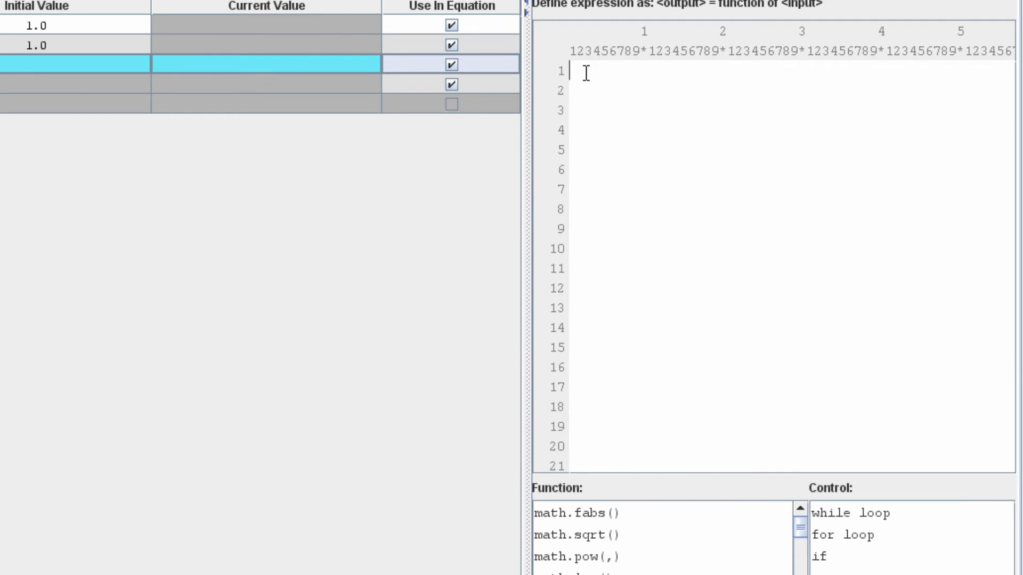
{"action": "type", "text": "f = x("}
{"action": "key", "text": "BackSpace"}
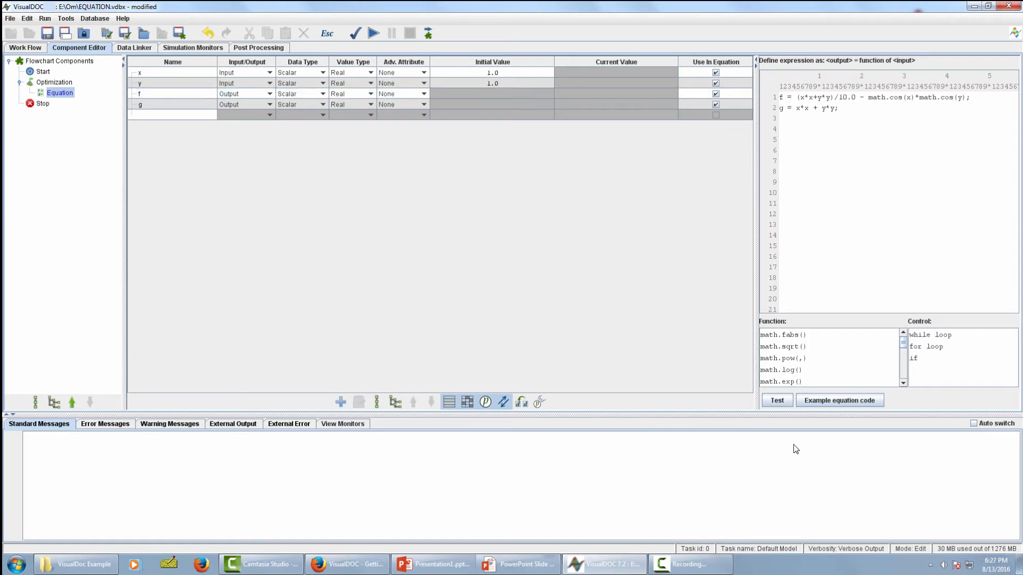
{"action": "left_click", "coordinate": [777, 401]}
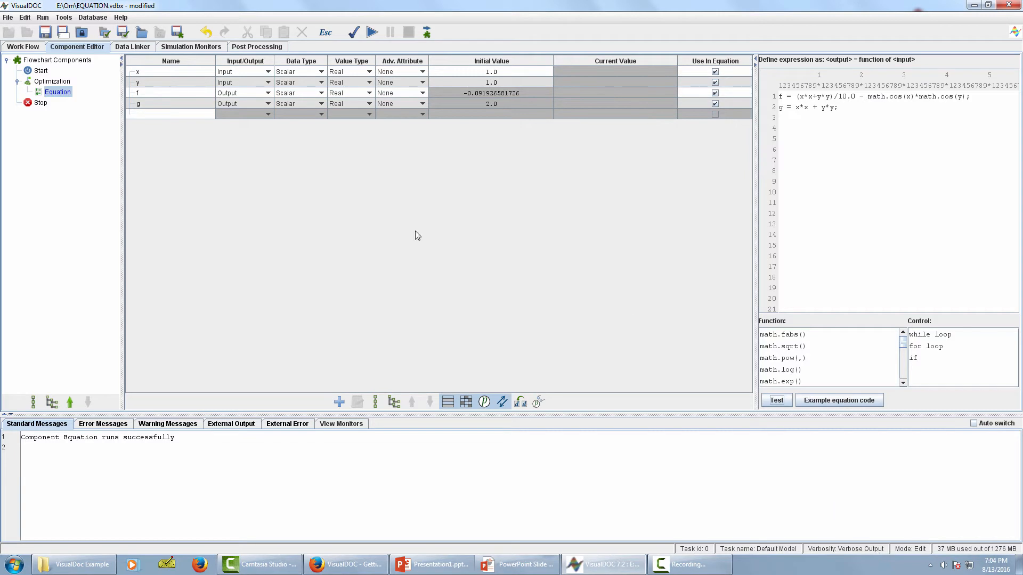
Step: Add the Equation component's data to the Optimization component in the Data Linker with Auto Link enabled
{"action": "left_click", "coordinate": [143, 47]}
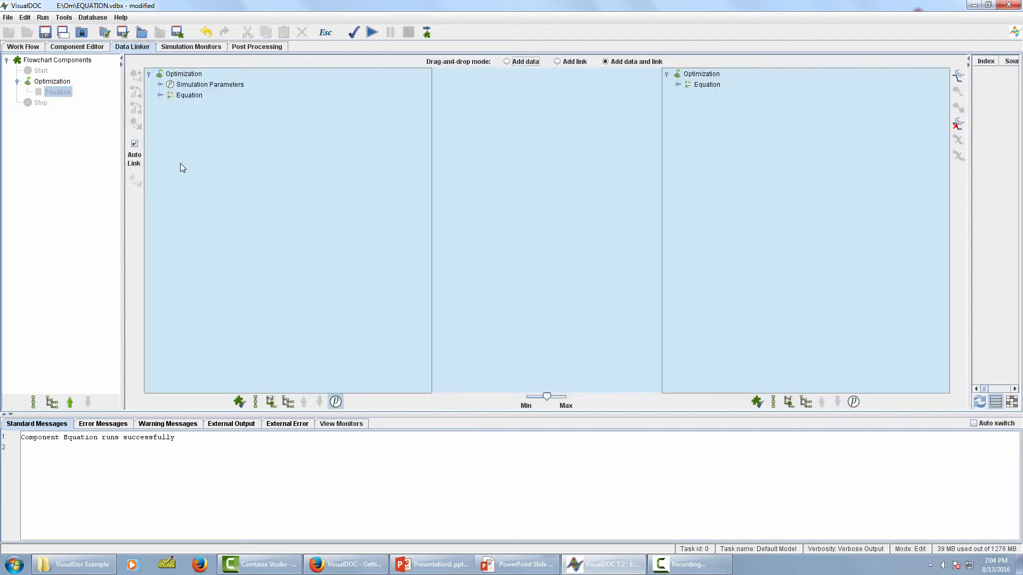
{"action": "left_click", "coordinate": [52, 81]}
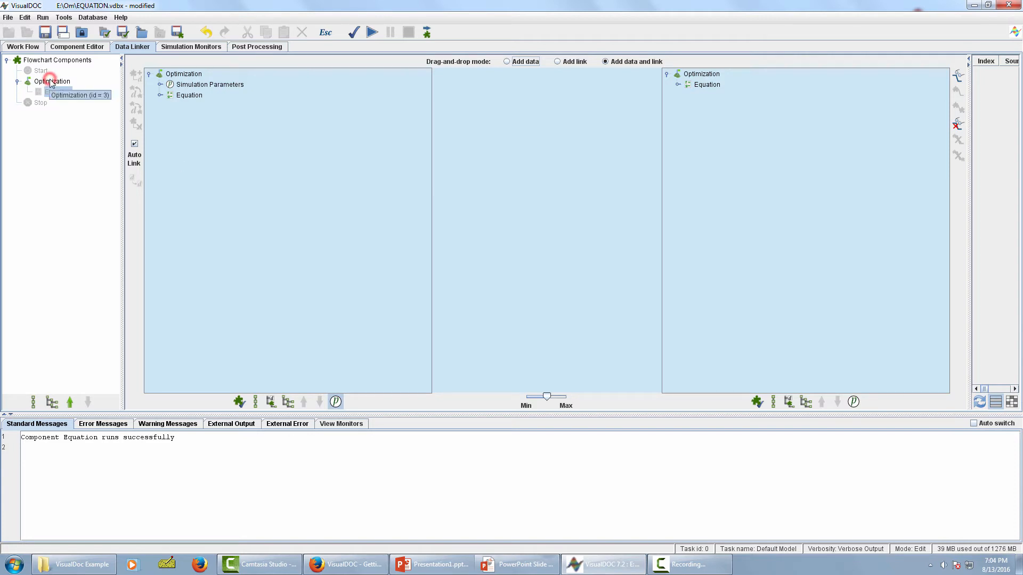
{"action": "left_click", "coordinate": [183, 75]}
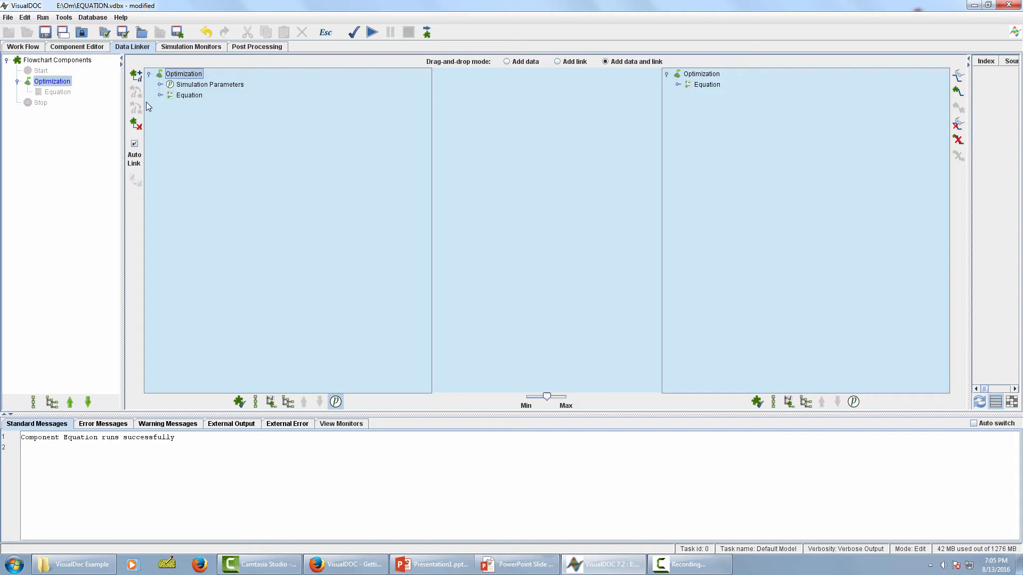
{"action": "left_click", "coordinate": [137, 78]}
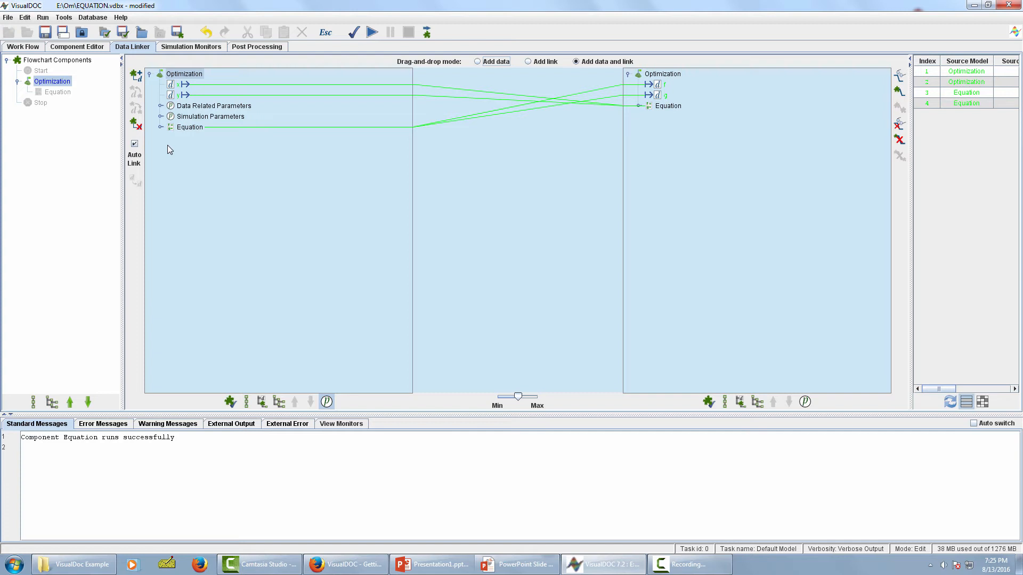
Step: Open the Optimization component for editing and designate x and y as design variables
{"action": "left_click", "coordinate": [83, 48]}
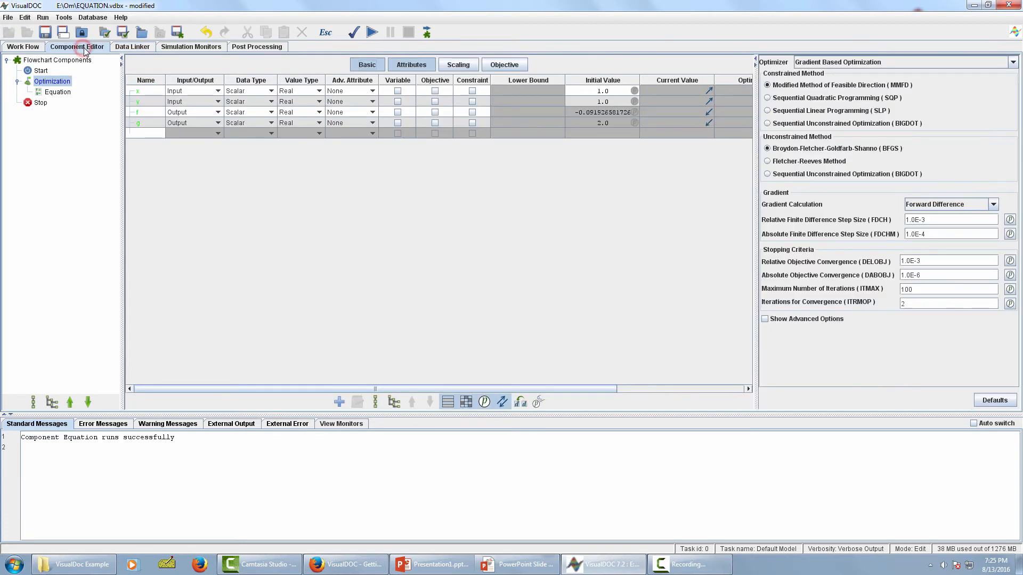
{"action": "left_click", "coordinate": [68, 85]}
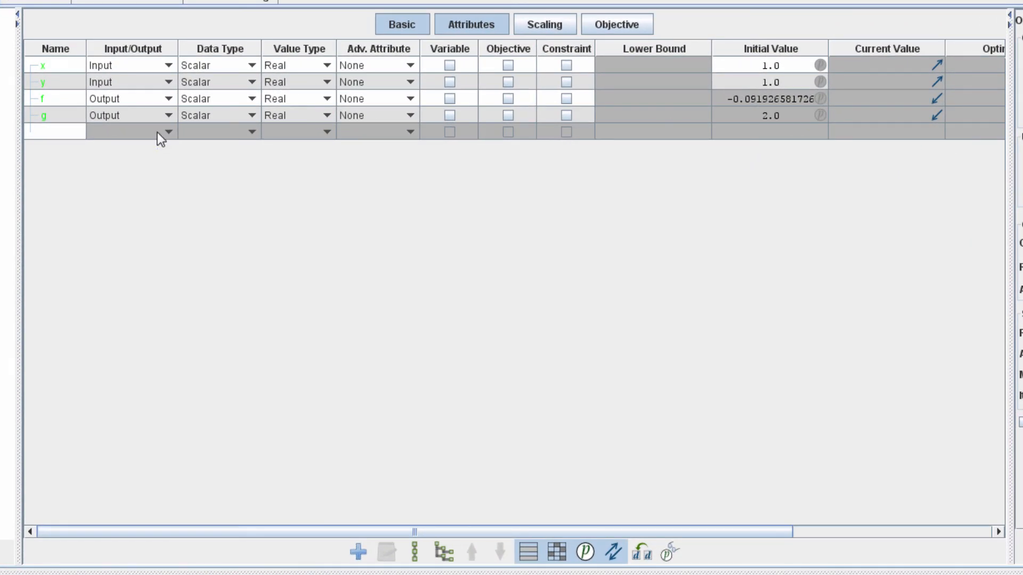
{"action": "left_click", "coordinate": [449, 65]}
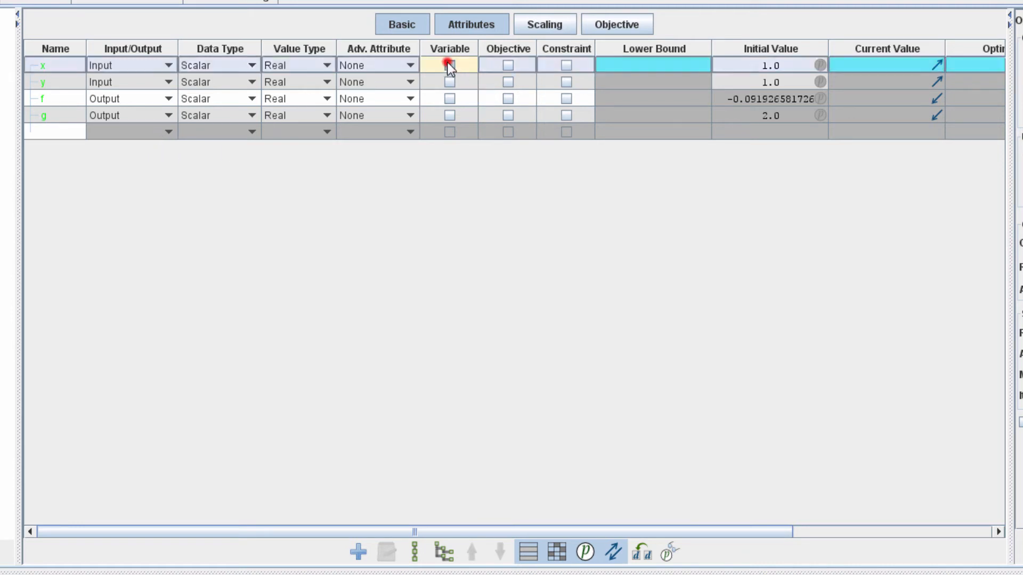
{"action": "left_click", "coordinate": [450, 82]}
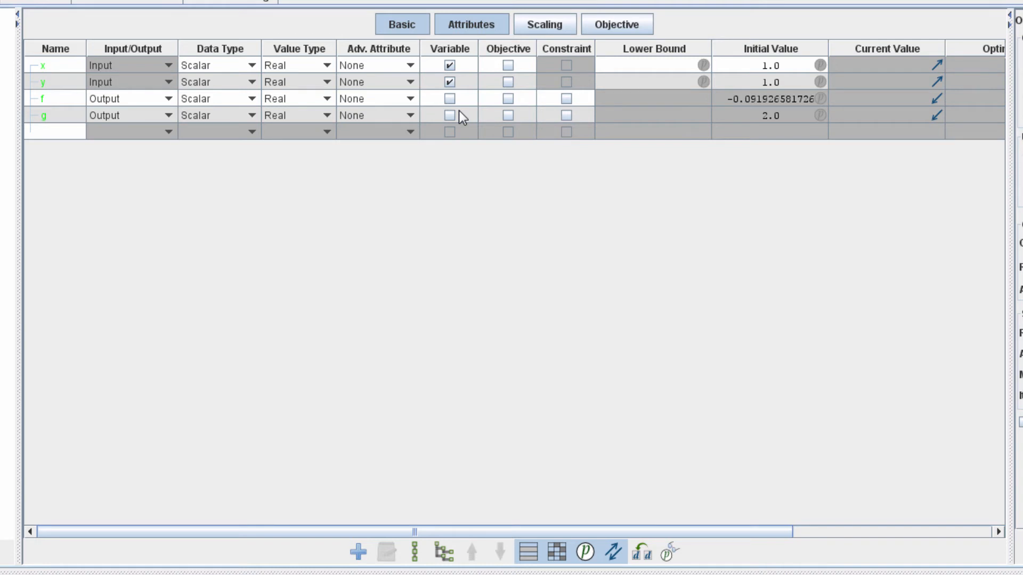
Step: Designate f as the objective and check its optimization goal
{"action": "left_click", "coordinate": [508, 99]}
{"action": "left_click_drag", "start_coordinate": [629, 531], "coordinate": [911, 542]}
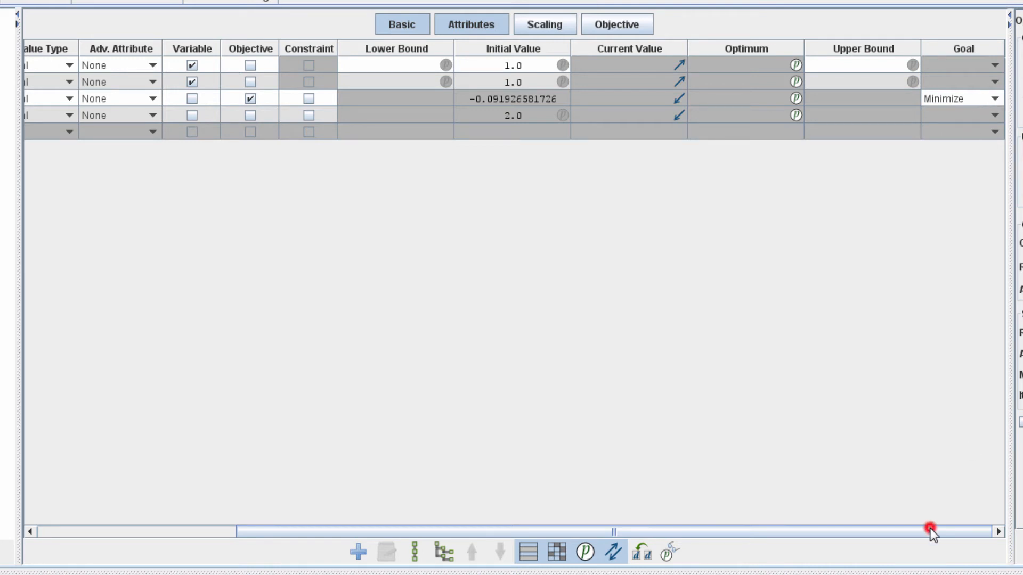
{"action": "left_click_drag", "start_coordinate": [930, 529], "coordinate": [706, 456]}
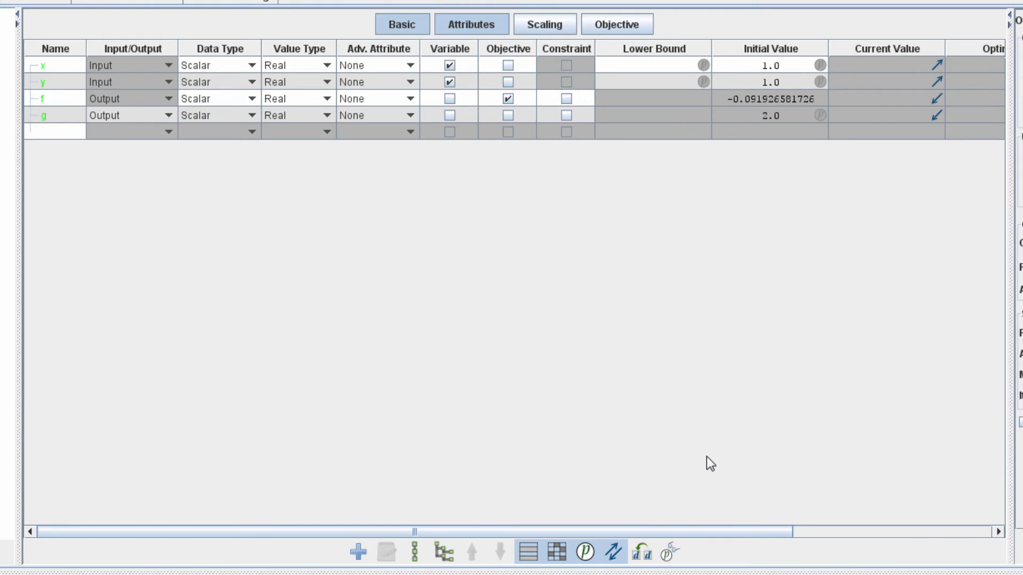
Step: Designate g as a constraint with a lower bound of 1.5
{"action": "left_click", "coordinate": [567, 115]}
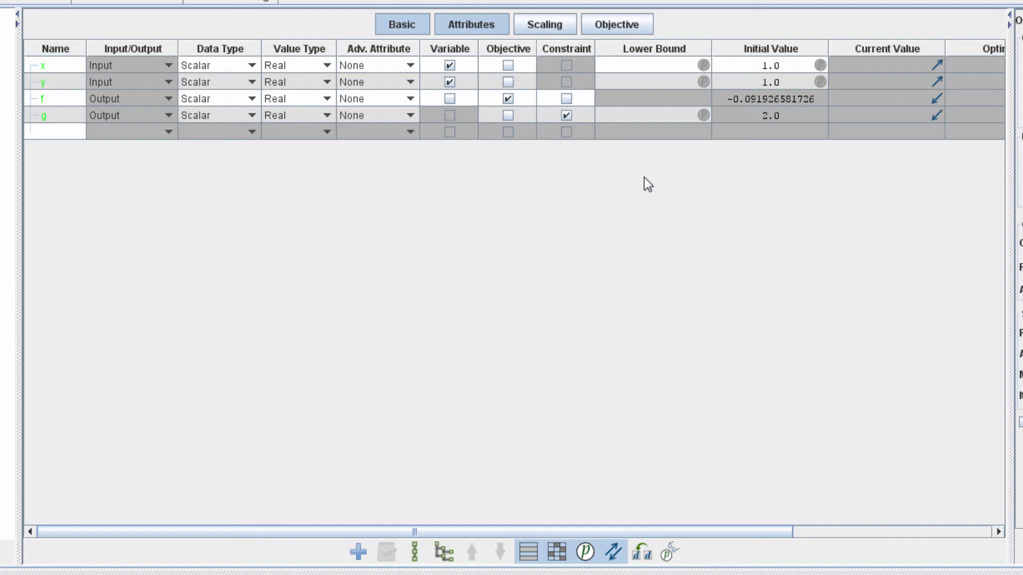
{"action": "left_click", "coordinate": [654, 115]}
{"action": "type", "text": "1.5"}
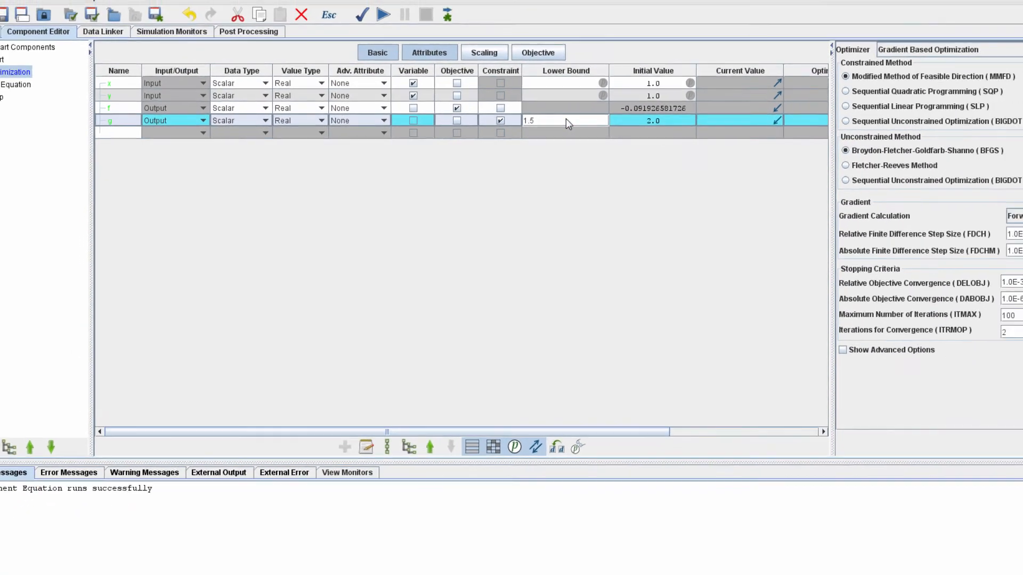
{"action": "key", "text": "Return"}
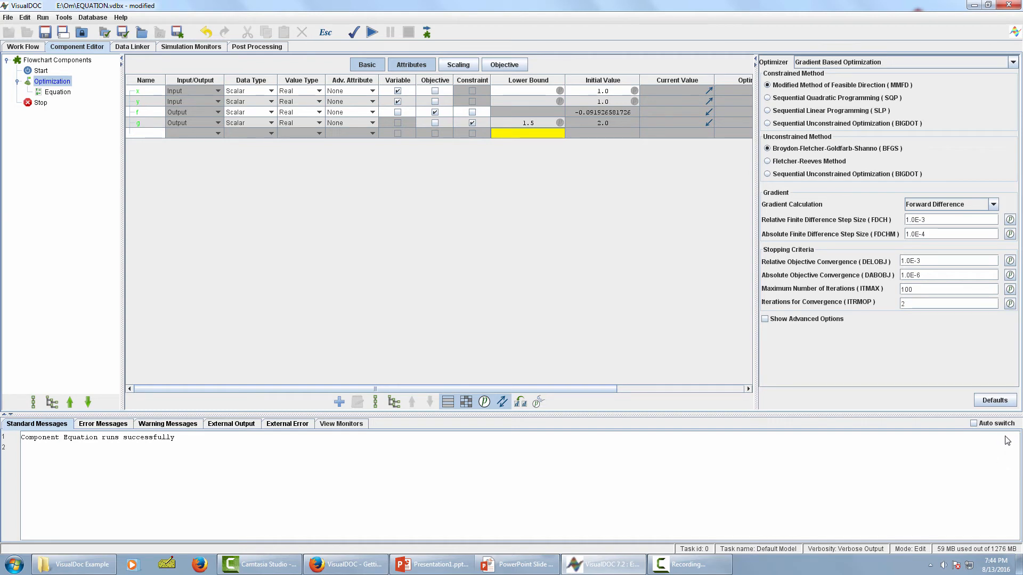
Step: Add two Optimization History Monitors to the model's simulation monitors
{"action": "left_click", "coordinate": [190, 47]}
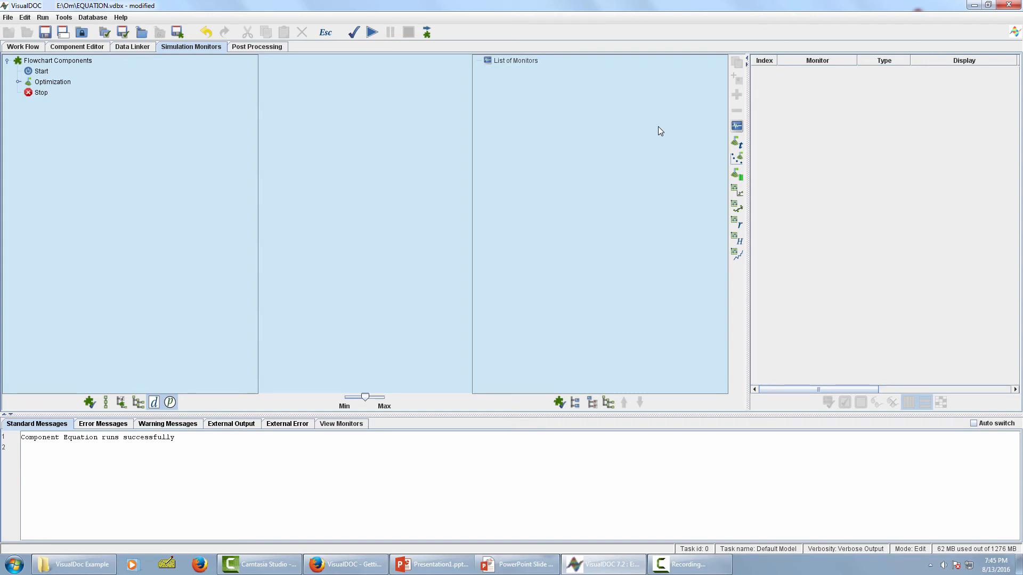
{"action": "left_click", "coordinate": [737, 144]}
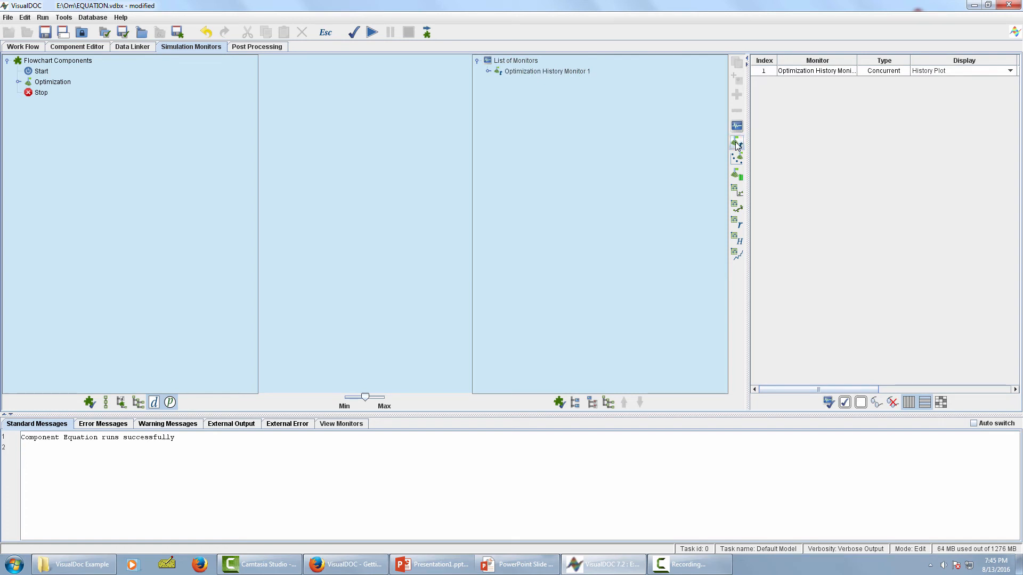
{"action": "left_click", "coordinate": [737, 144]}
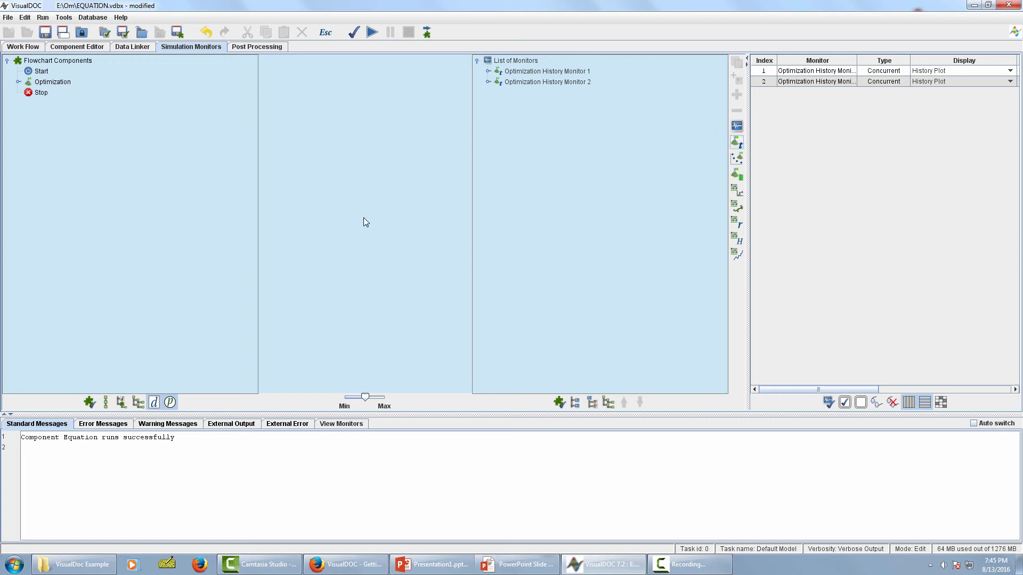
Step: Link BestObjective to the X1 axis of Optimization History Monitor 1 and WorstConstraint to the X1 axis of Monitor 2
{"action": "left_click", "coordinate": [138, 402]}
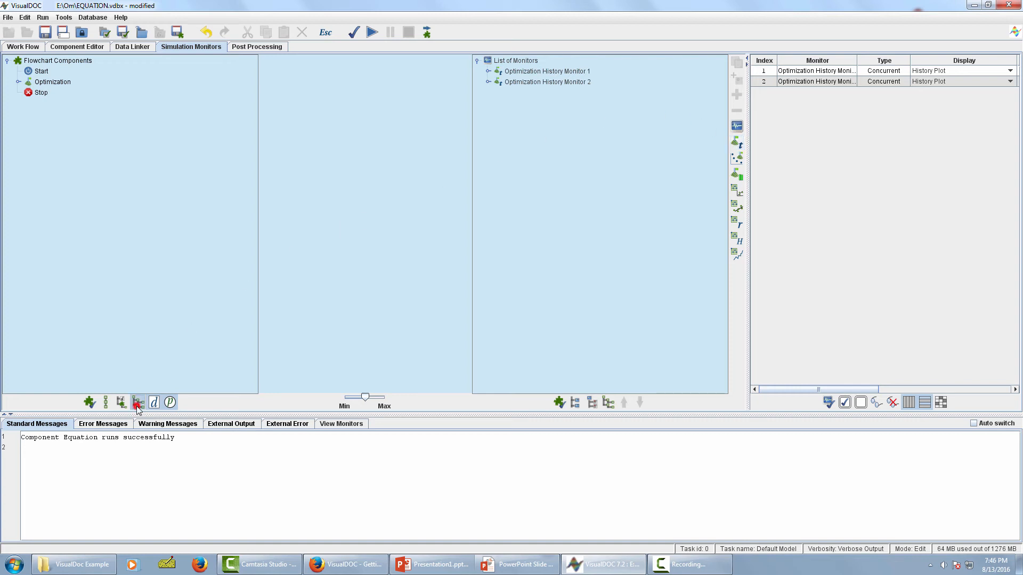
{"action": "left_click", "coordinate": [608, 402]}
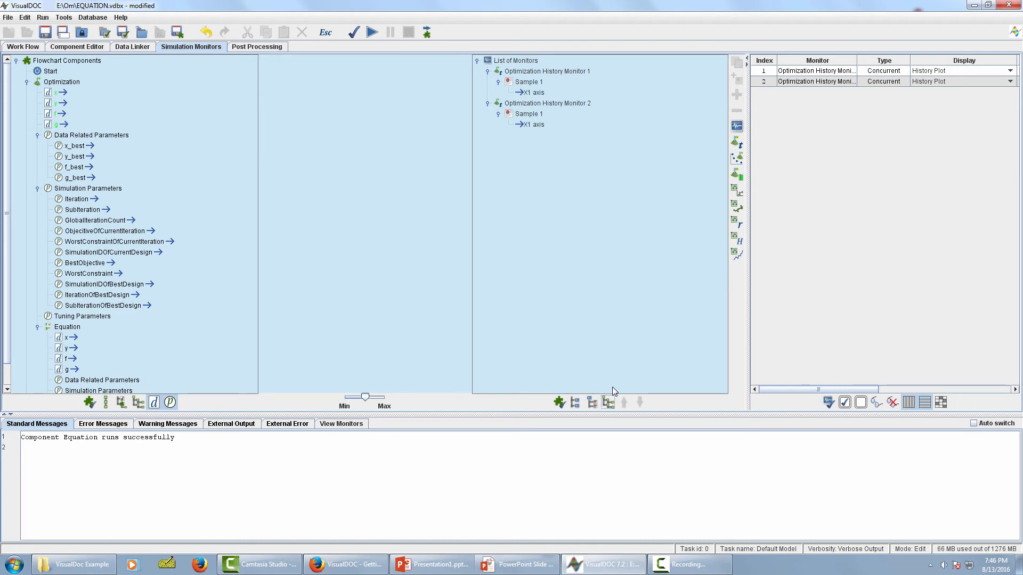
{"action": "left_click_drag", "start_coordinate": [110, 262], "coordinate": [525, 93]}
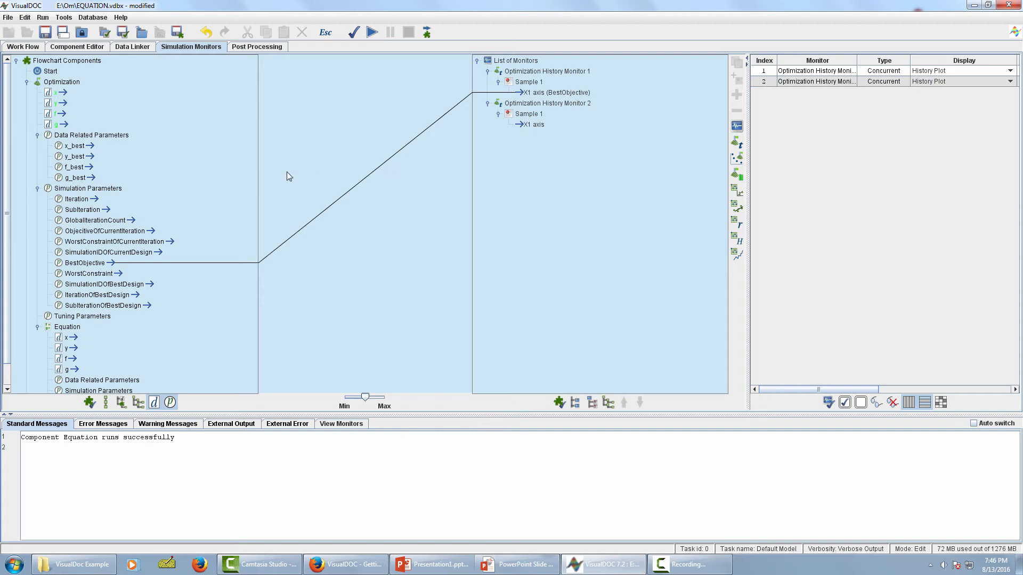
{"action": "left_click_drag", "start_coordinate": [118, 276], "coordinate": [521, 126]}
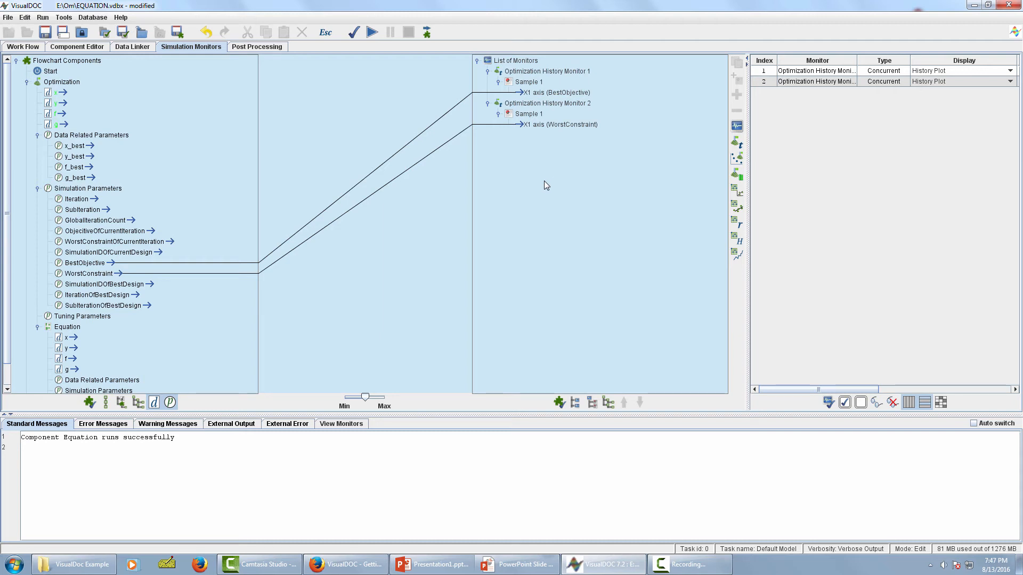
Step: Validate the complete model and run the optimization
{"action": "left_click", "coordinate": [845, 404]}
{"action": "left_click", "coordinate": [353, 32]}
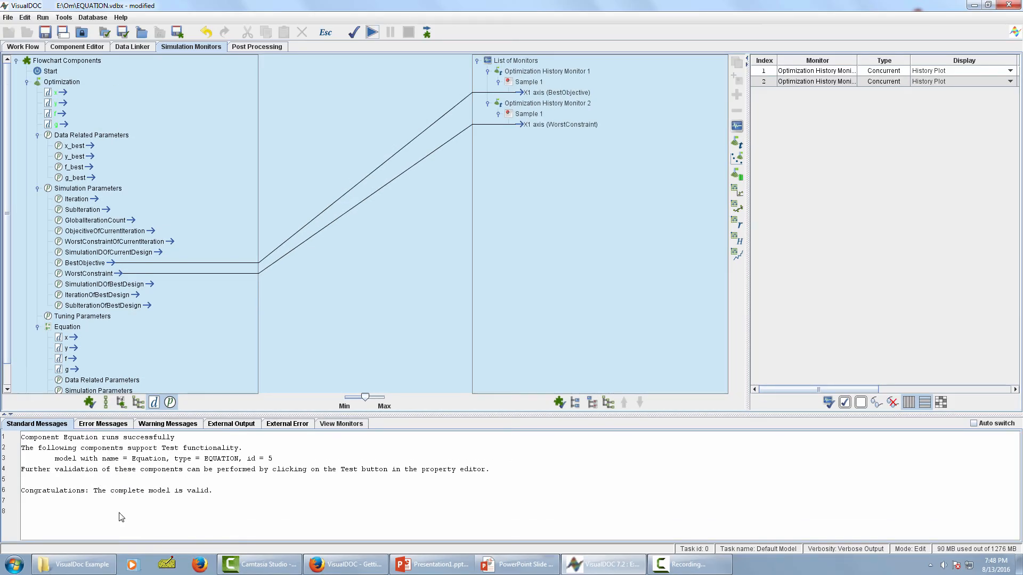
{"action": "left_click", "coordinate": [372, 32]}
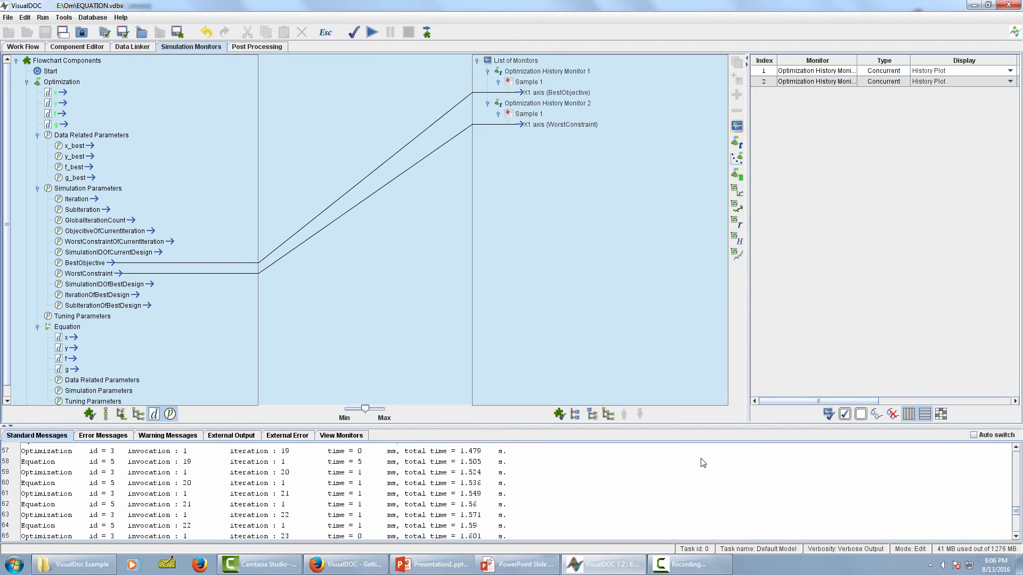
Step: Display the monitor plots and enlarge them to examine the BestObjective and WorstConstraint histories
{"action": "left_click", "coordinate": [352, 435]}
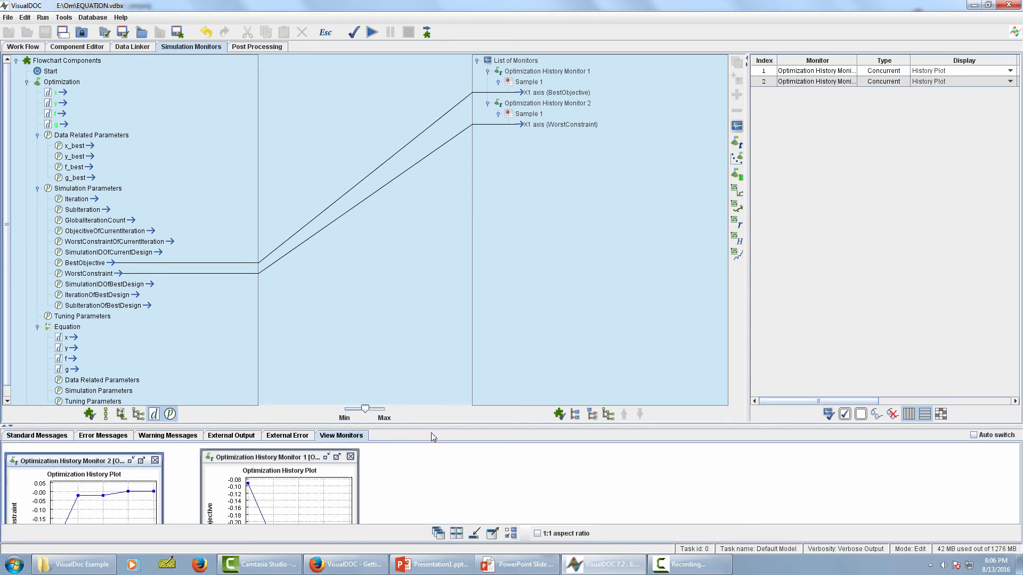
{"action": "left_click_drag", "start_coordinate": [431, 425], "coordinate": [425, 254]}
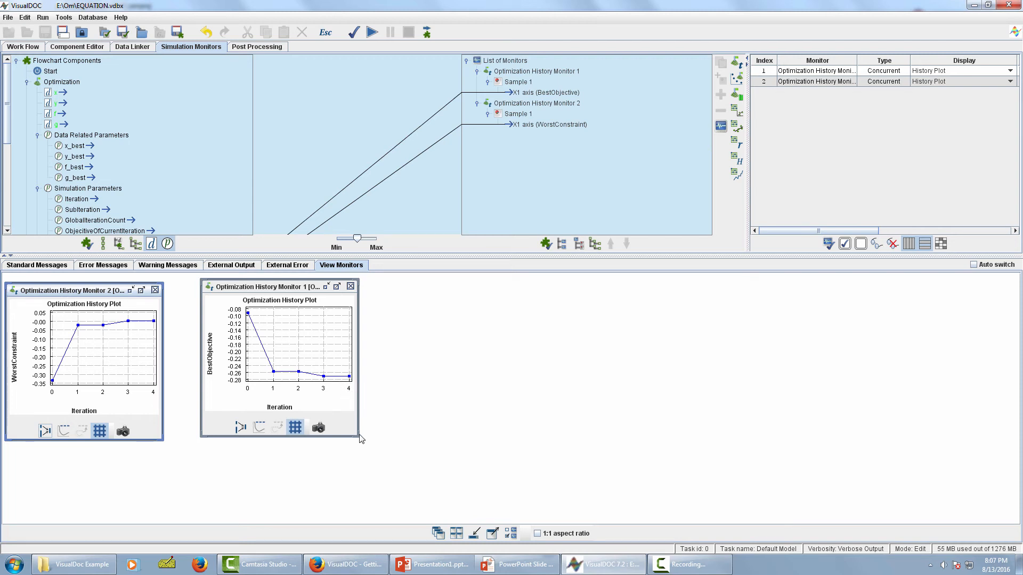
{"action": "left_click_drag", "start_coordinate": [359, 437], "coordinate": [440, 457]}
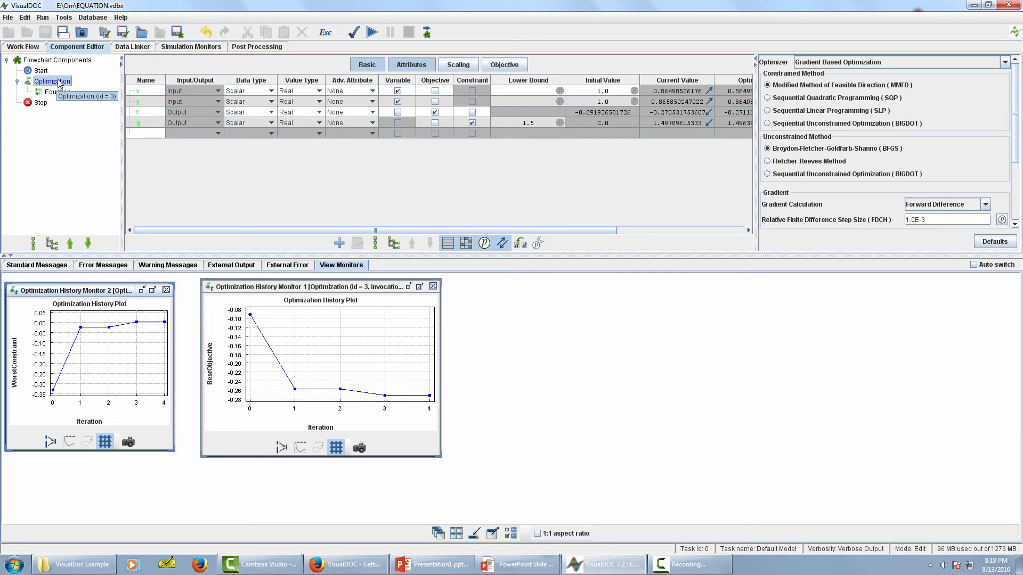
Step: Examine the initial, current and optimum values of x, y, f and g in the Optimization component
{"action": "left_click_drag", "start_coordinate": [358, 230], "coordinate": [375, 235]}
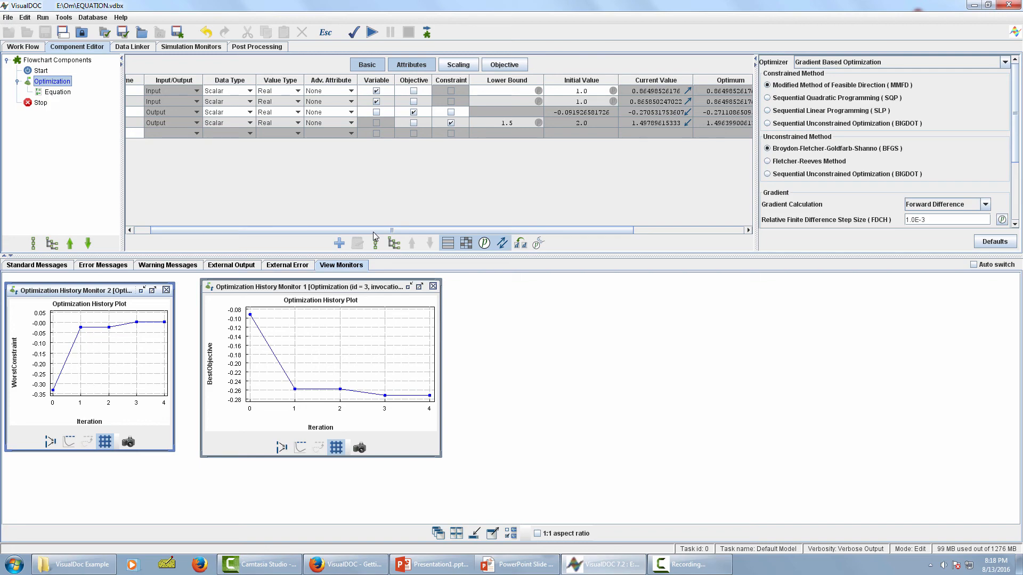
{"action": "left_click_drag", "start_coordinate": [375, 236], "coordinate": [447, 236]}
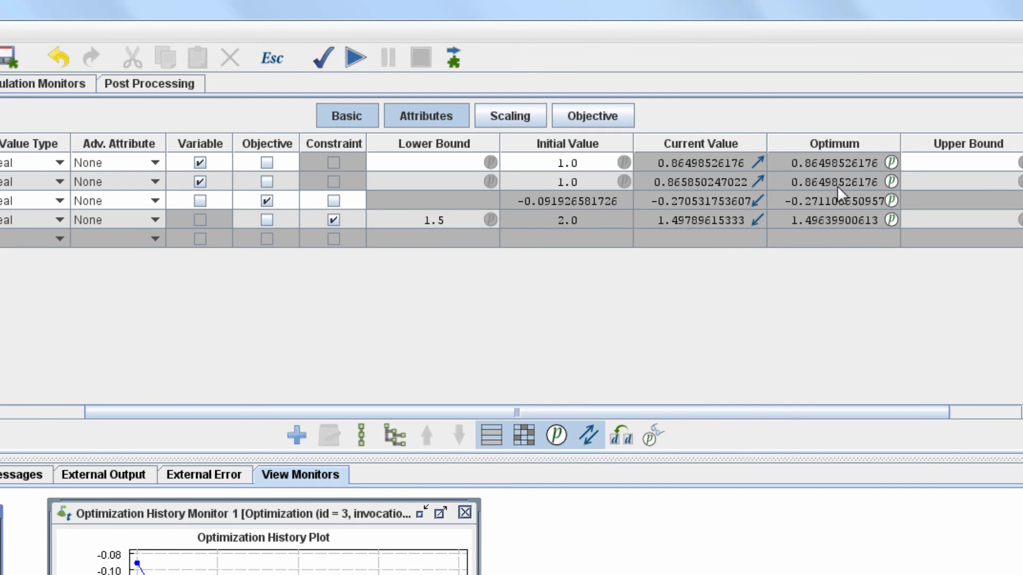
{"action": "left_click_drag", "start_coordinate": [860, 413], "coordinate": [652, 434]}
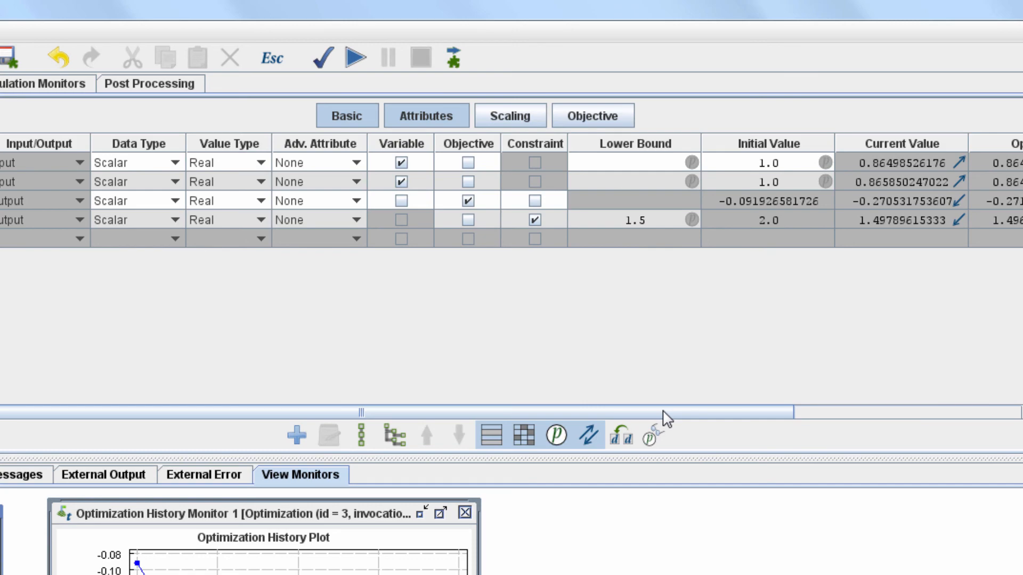
{"action": "left_click_drag", "start_coordinate": [663, 414], "coordinate": [769, 411]}
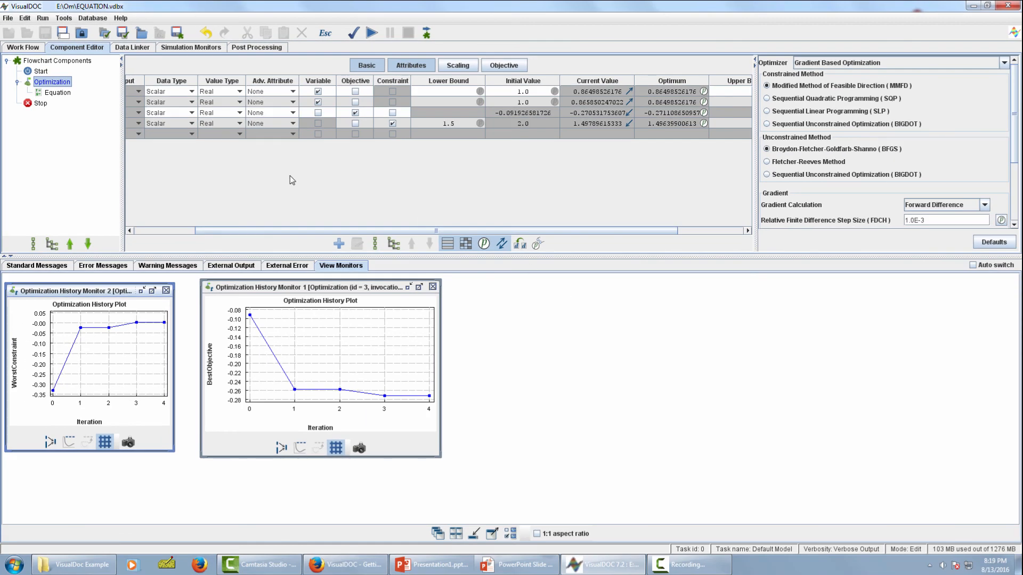
Step: Open the result summary and the design points table for the Optimization component
{"action": "left_click", "coordinate": [266, 47]}
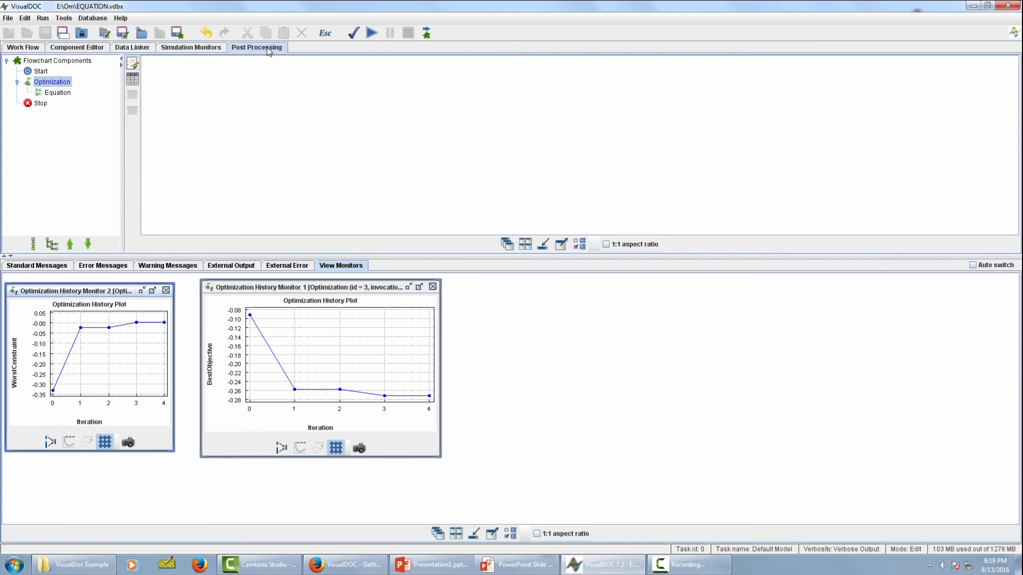
{"action": "left_click", "coordinate": [134, 65]}
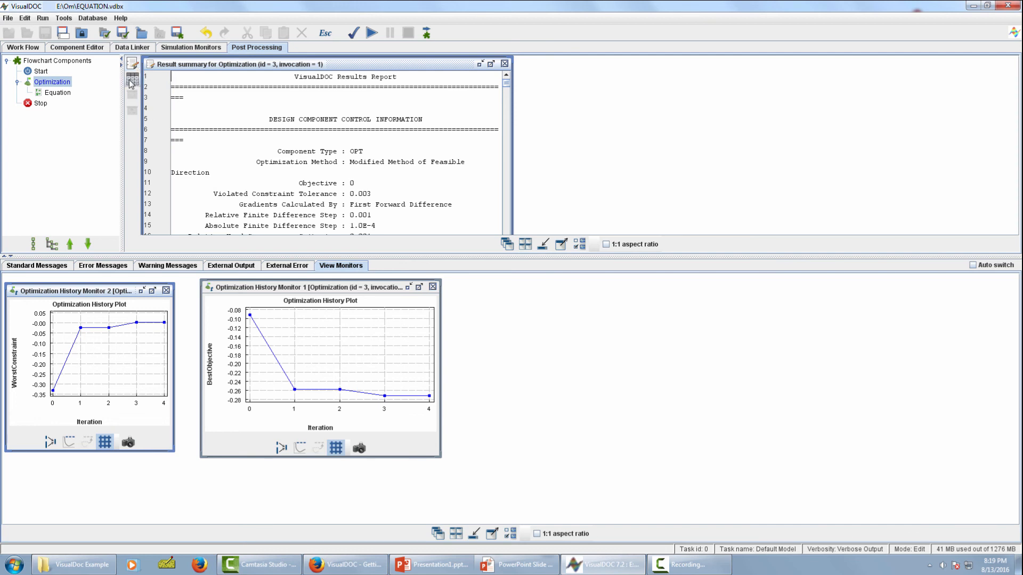
{"action": "left_click", "coordinate": [132, 82]}
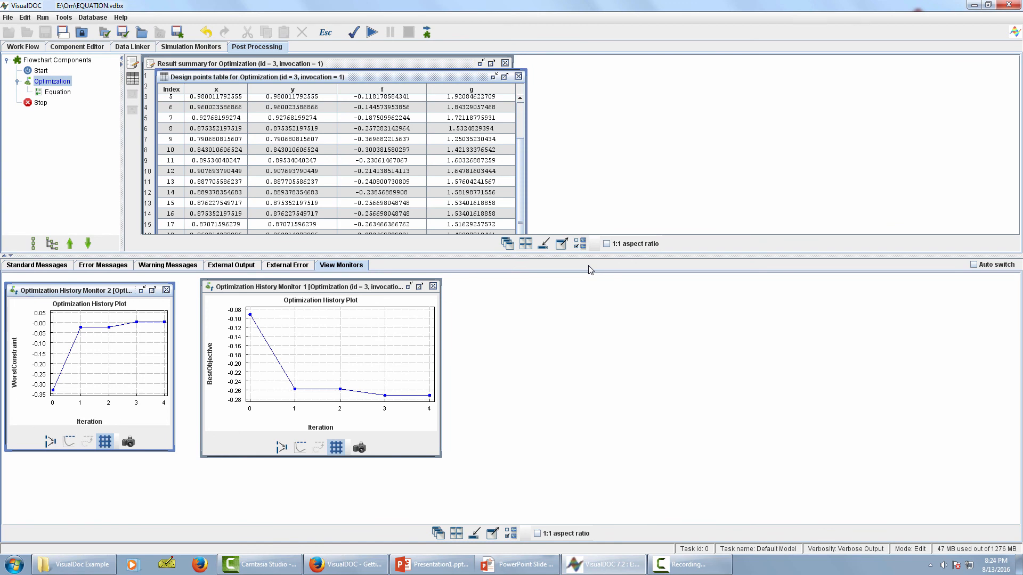
Step: Show the whole workflow flowchart and rerun the optimization to watch it execute
{"action": "left_click", "coordinate": [81, 48]}
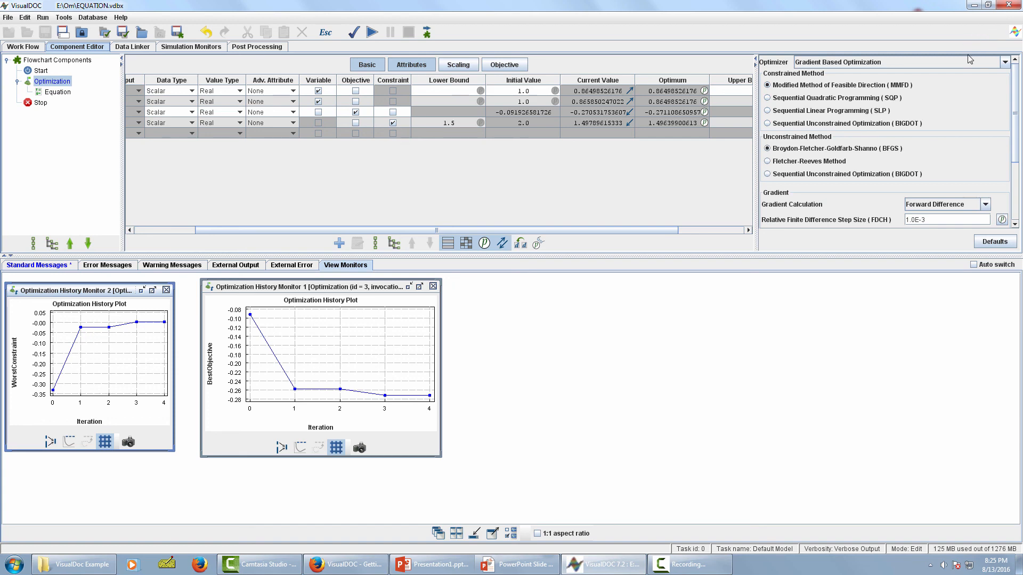
{"action": "left_click", "coordinate": [372, 32]}
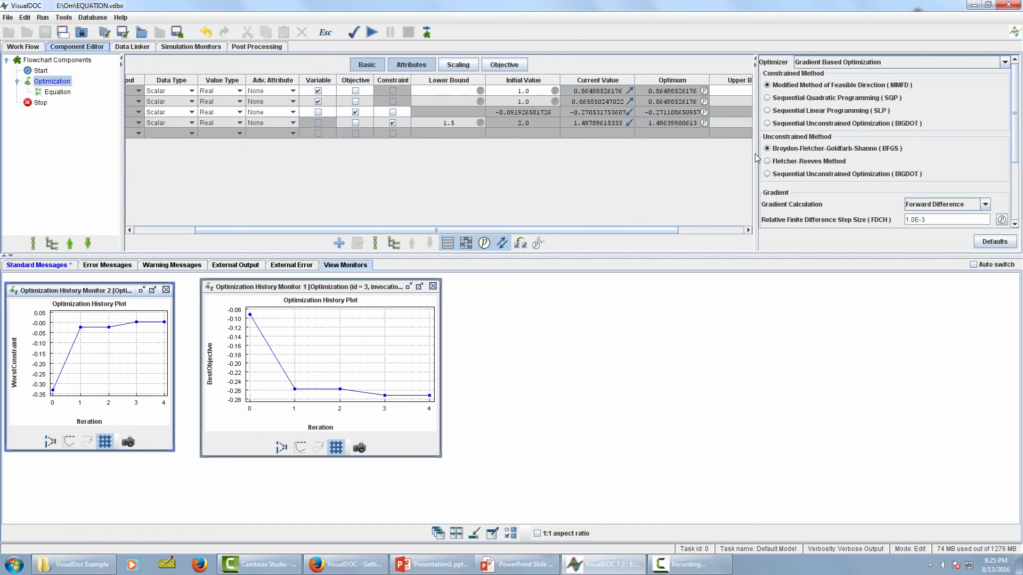
{"action": "left_click", "coordinate": [26, 47]}
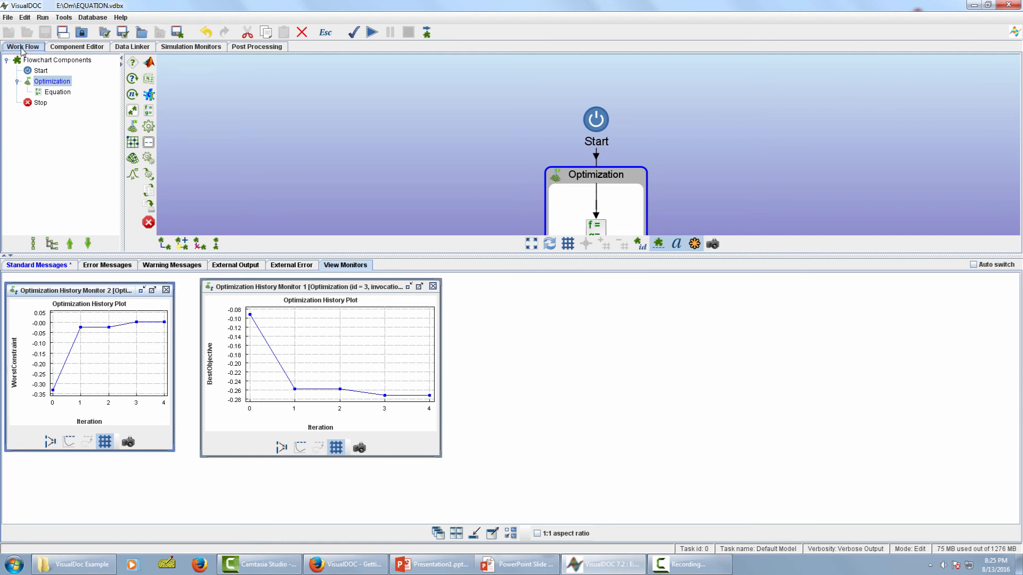
{"action": "left_click_drag", "start_coordinate": [464, 255], "coordinate": [472, 395]}
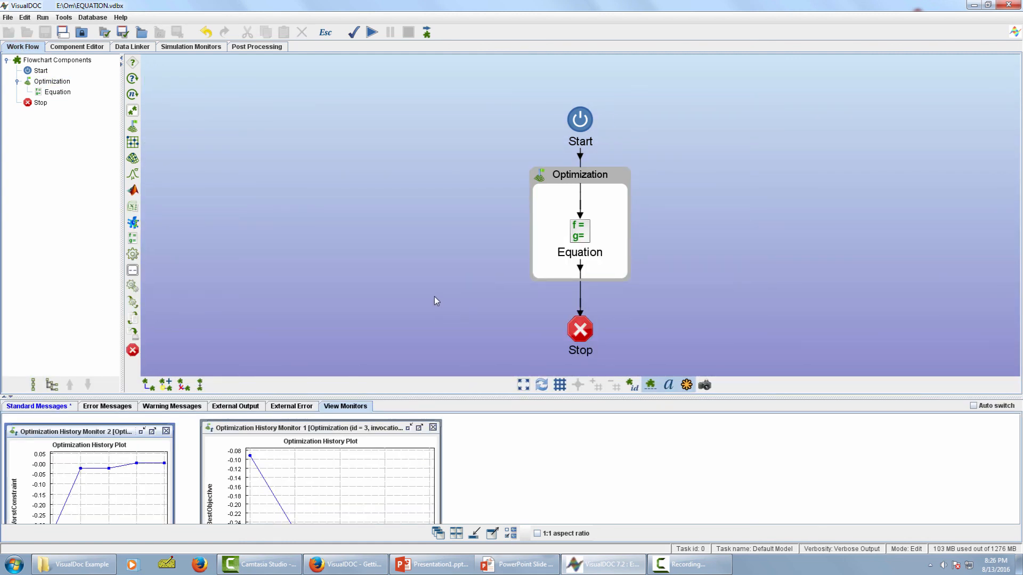
{"action": "left_click", "coordinate": [372, 32]}
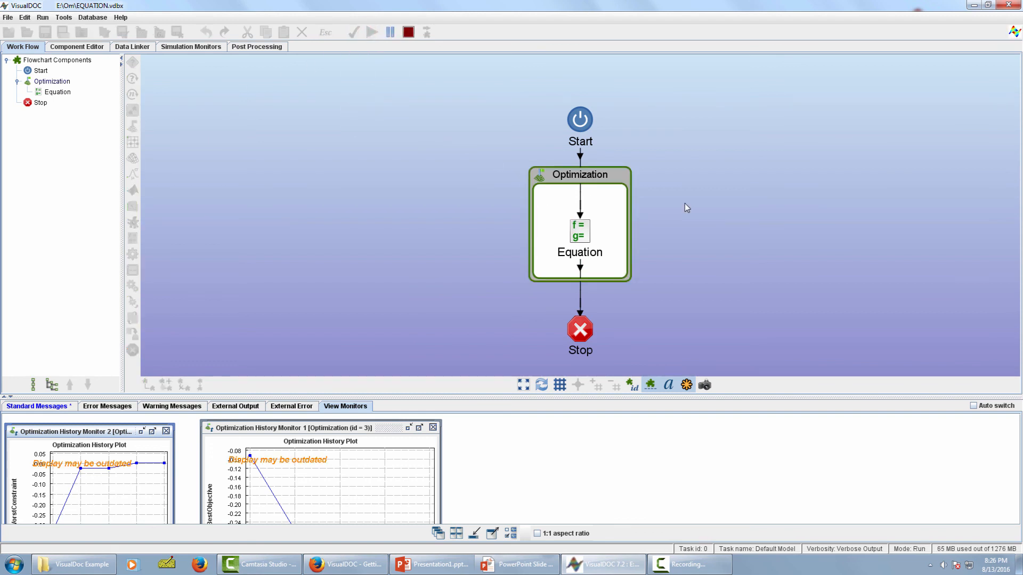